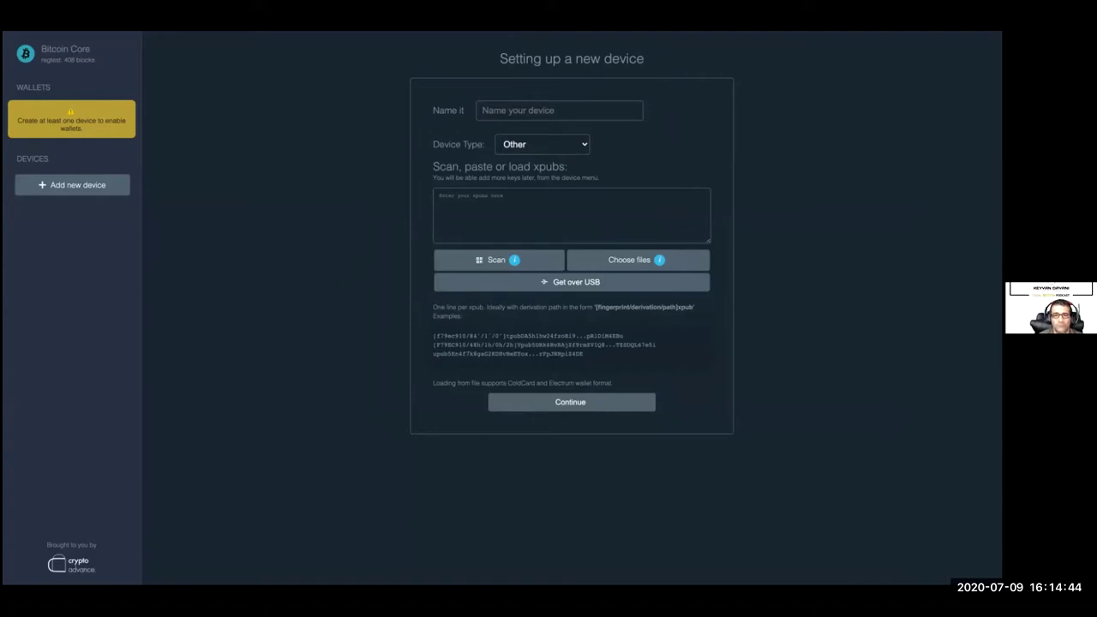
Step: Name the new device KeepKey, set its type to Keepkey, and request its keys over USB from the KeepKey wallet
click(530, 112)
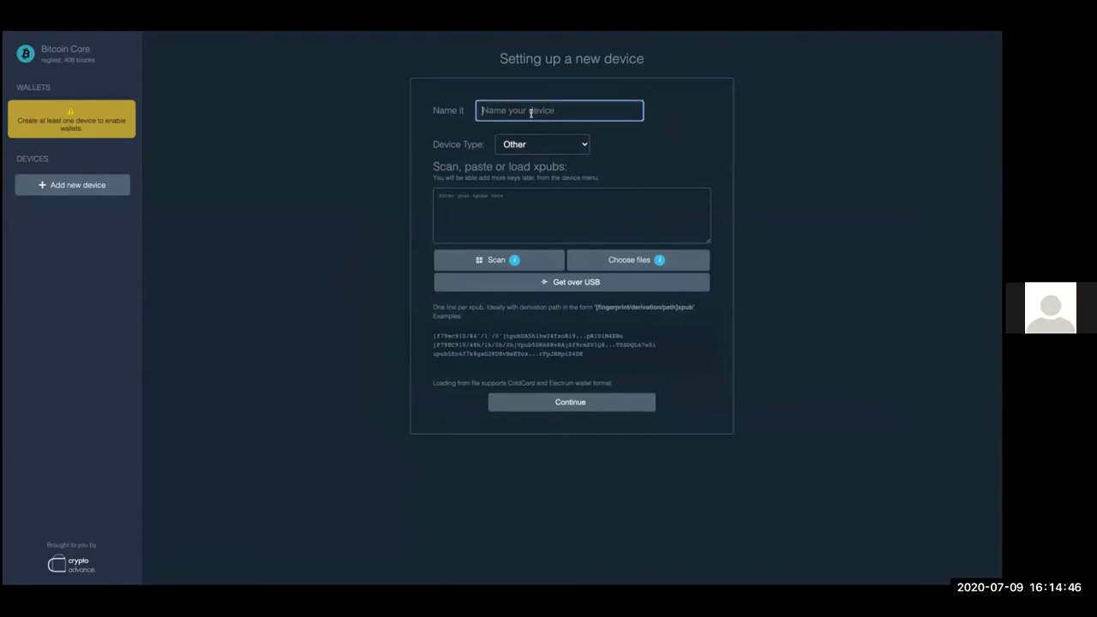
text(KeepKey)
click(537, 149)
click(537, 176)
click(543, 283)
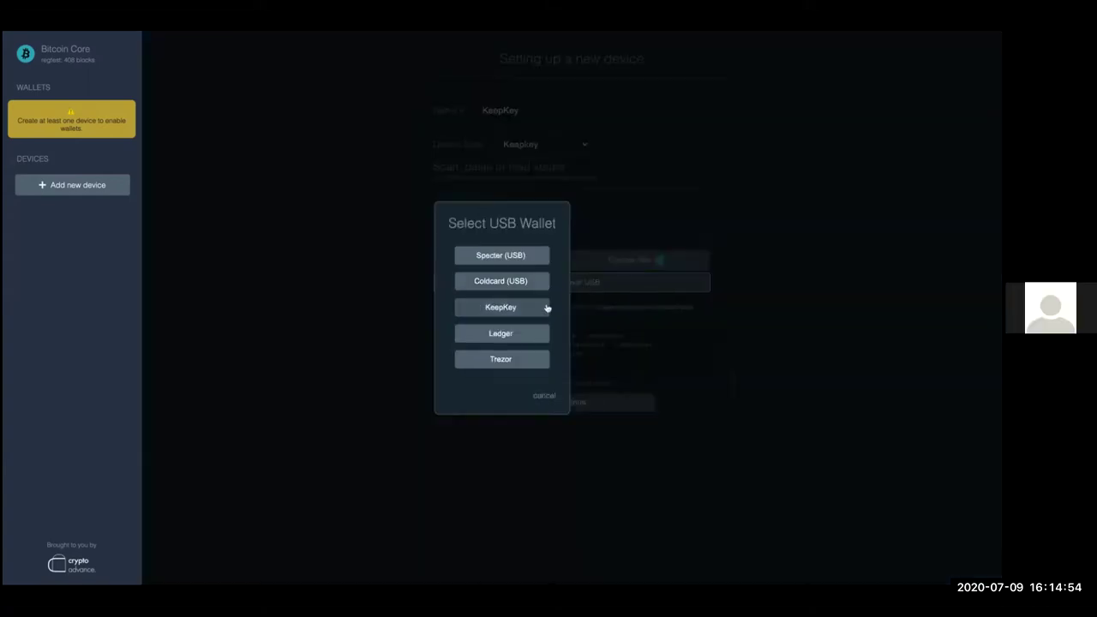
click(545, 310)
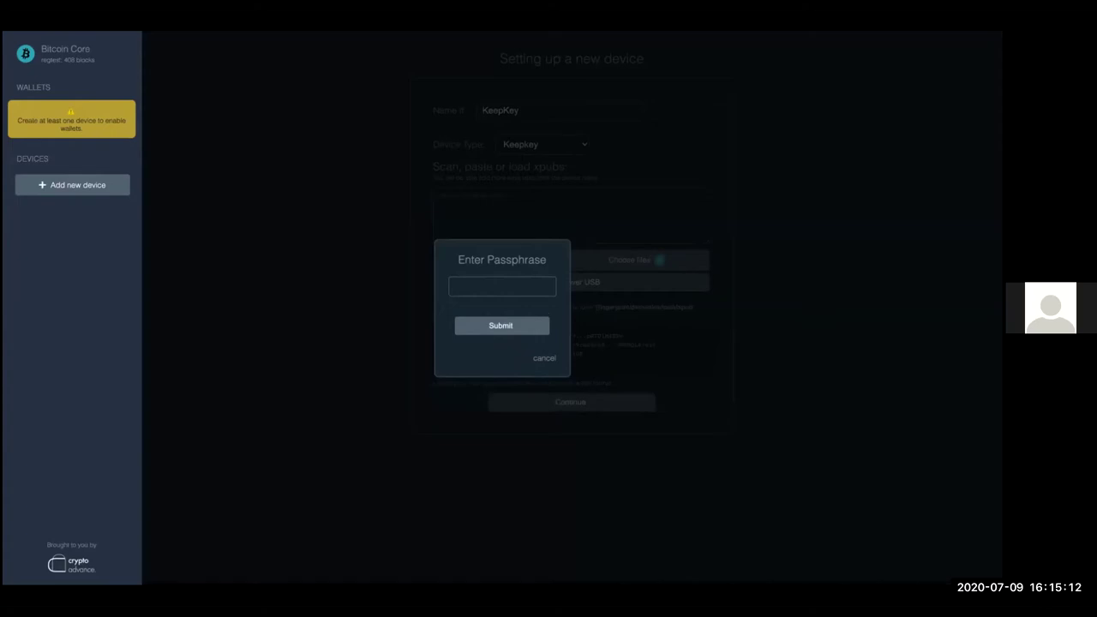
Step: Unlock the KeepKey by leaving the passphrase empty and entering the device PIN, and load its xpubs into the form
click(502, 324)
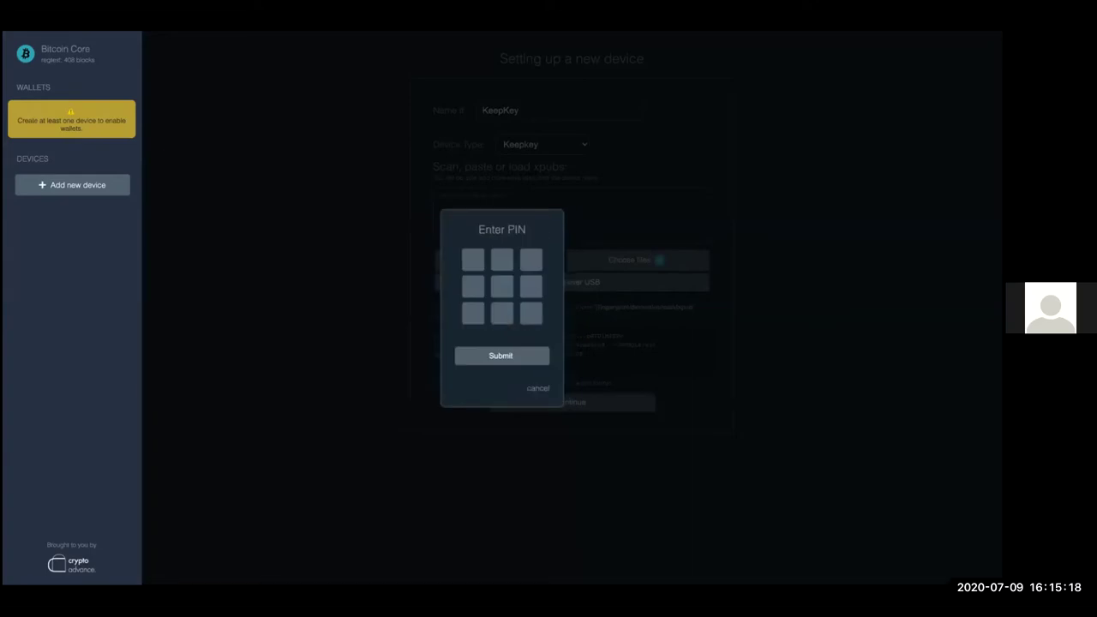
click(526, 316)
click(471, 290)
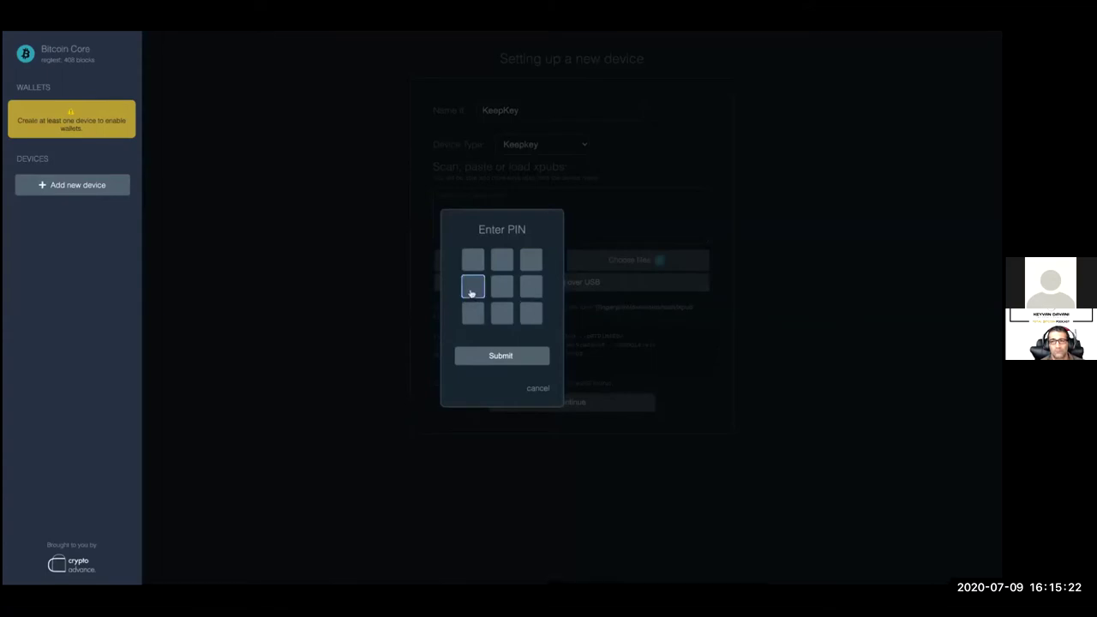
click(502, 259)
click(472, 314)
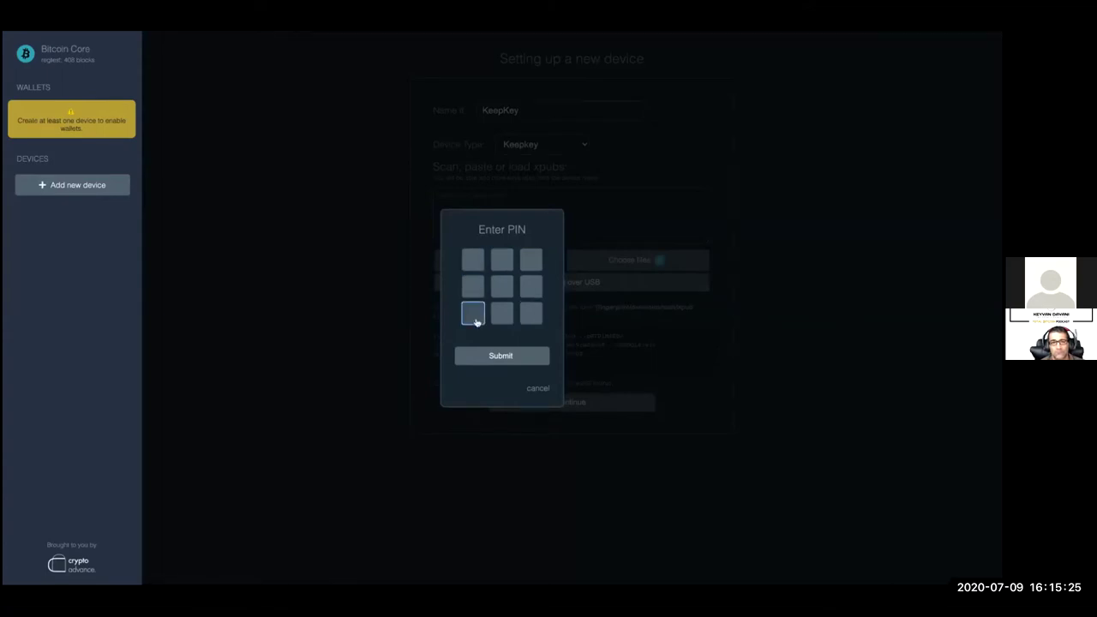
click(495, 360)
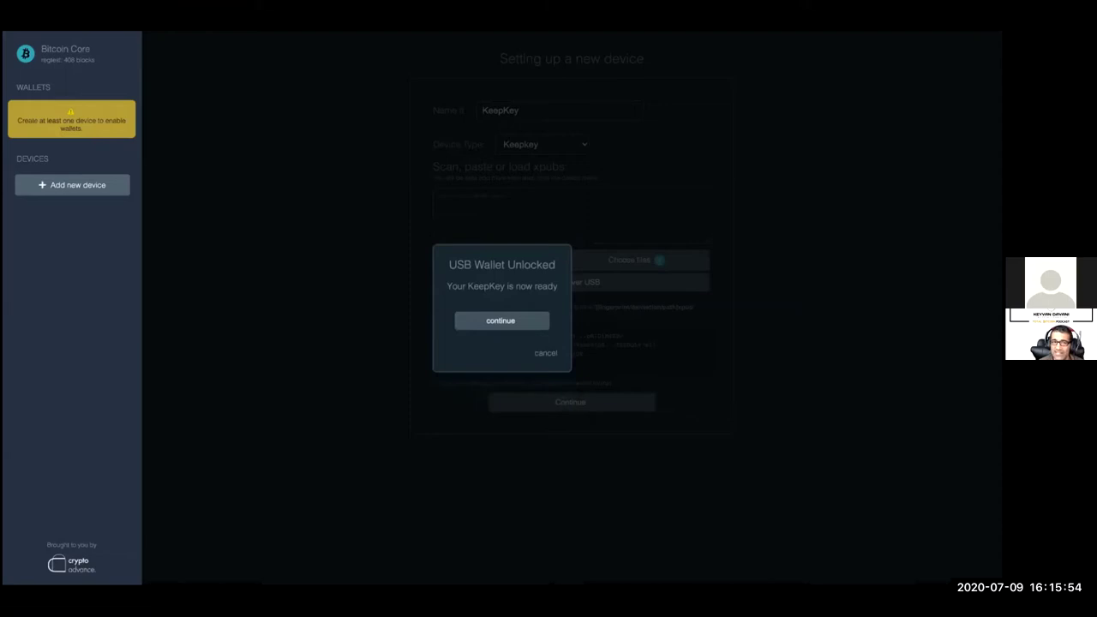
key(Return)
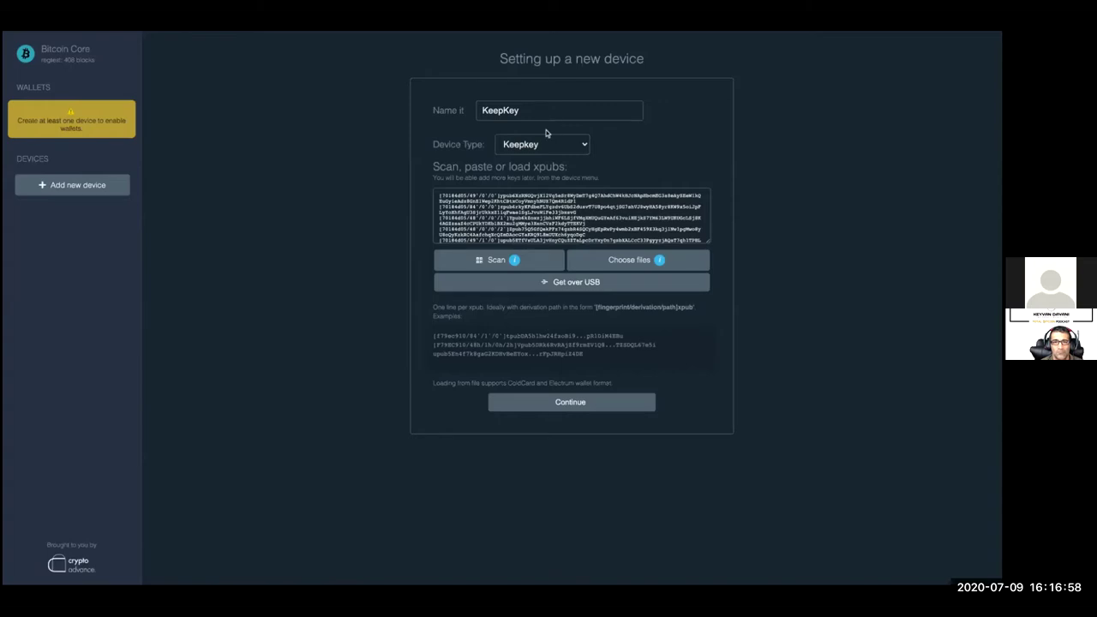
Step: Review the xpubs loaded from the KeepKey and finish adding the device
click(548, 200)
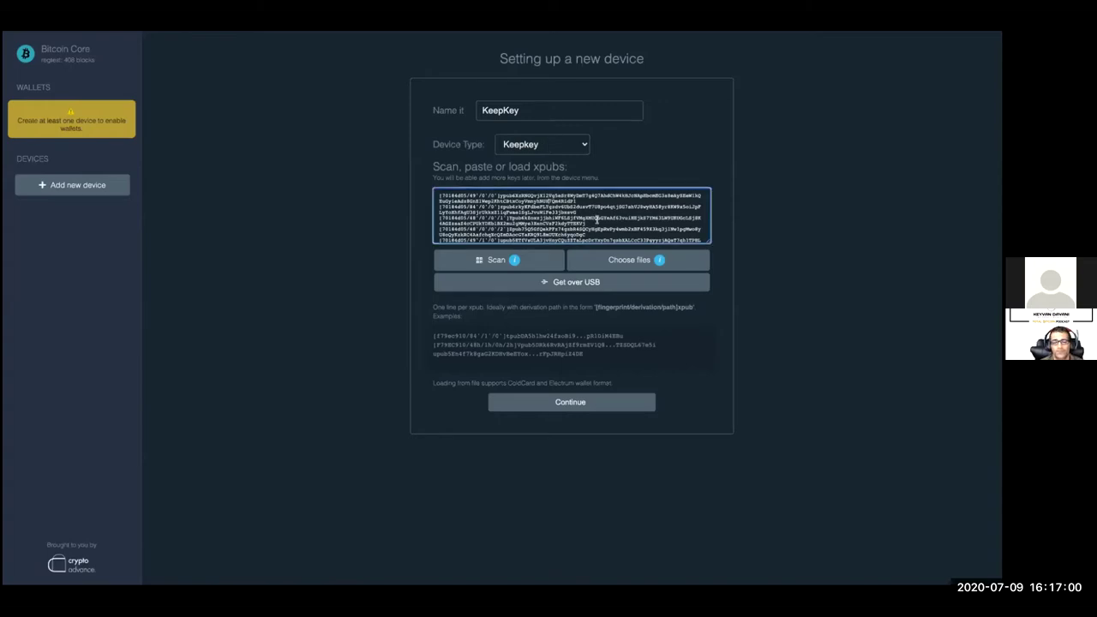
scroll(598, 220, down, 3)
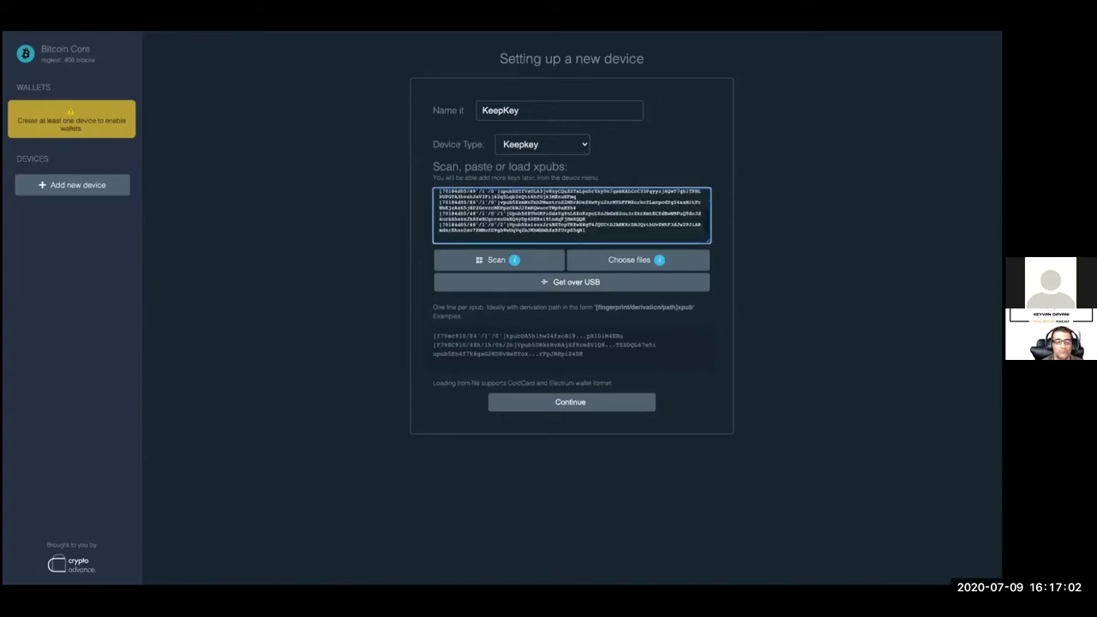
scroll(597, 230, up, 5)
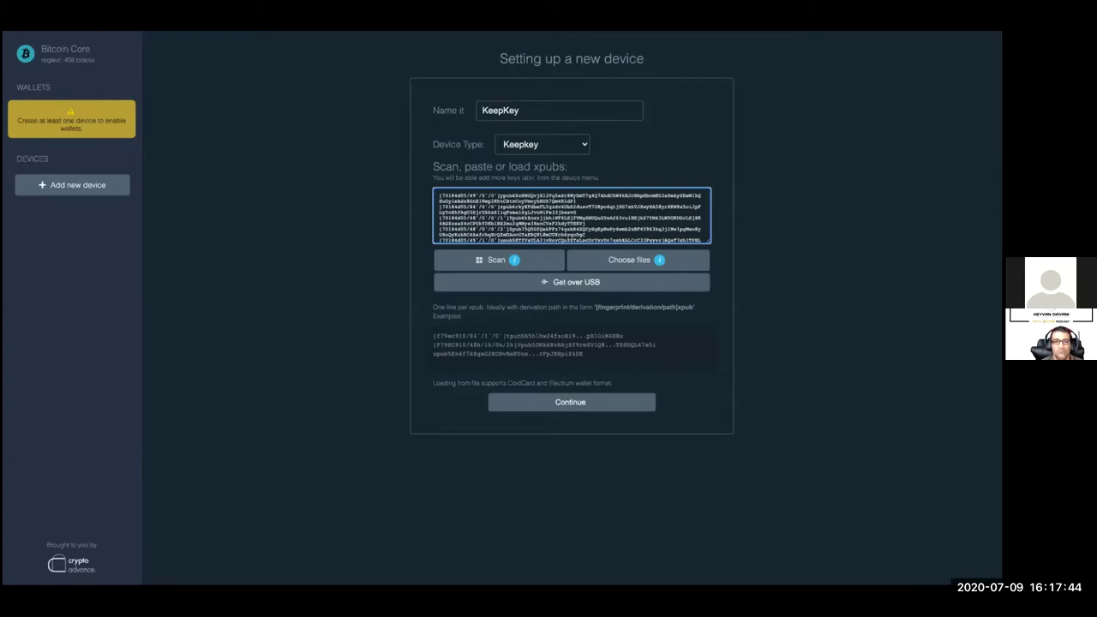
click(605, 403)
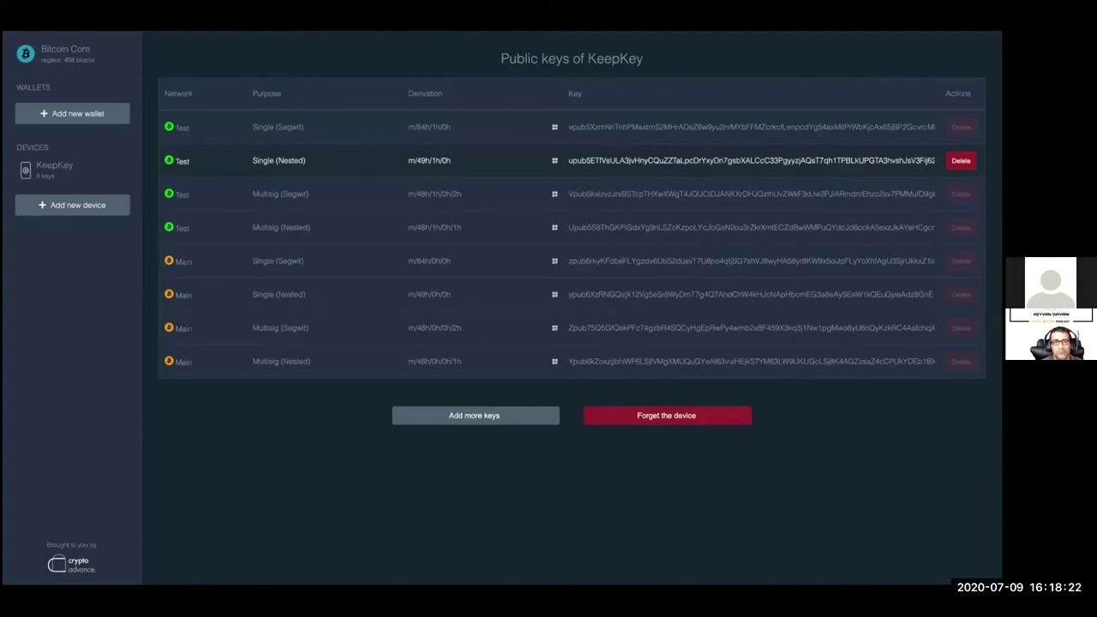
Step: View the QR code of the KeepKey's testnet Single (Nested) public key
click(554, 161)
click(475, 173)
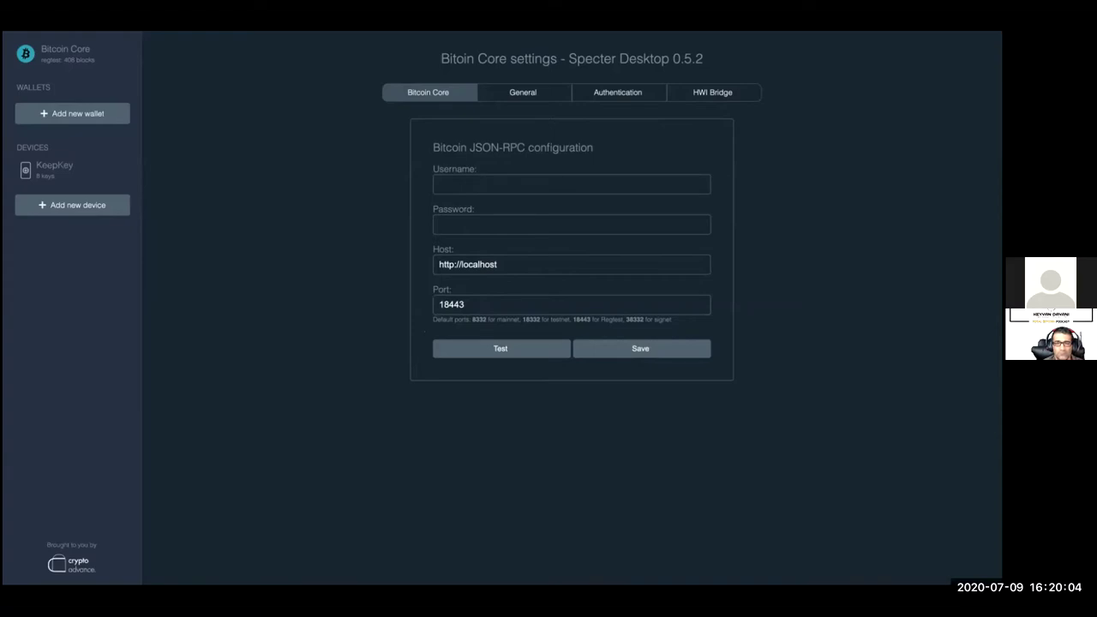
click(501, 348)
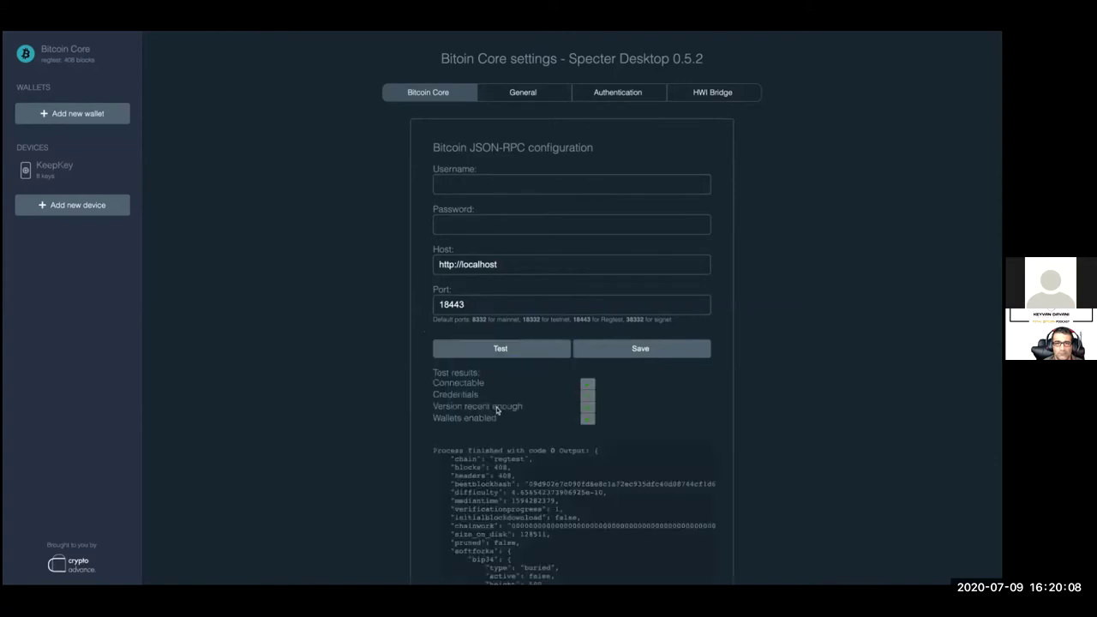
scroll(496, 407, down, 3)
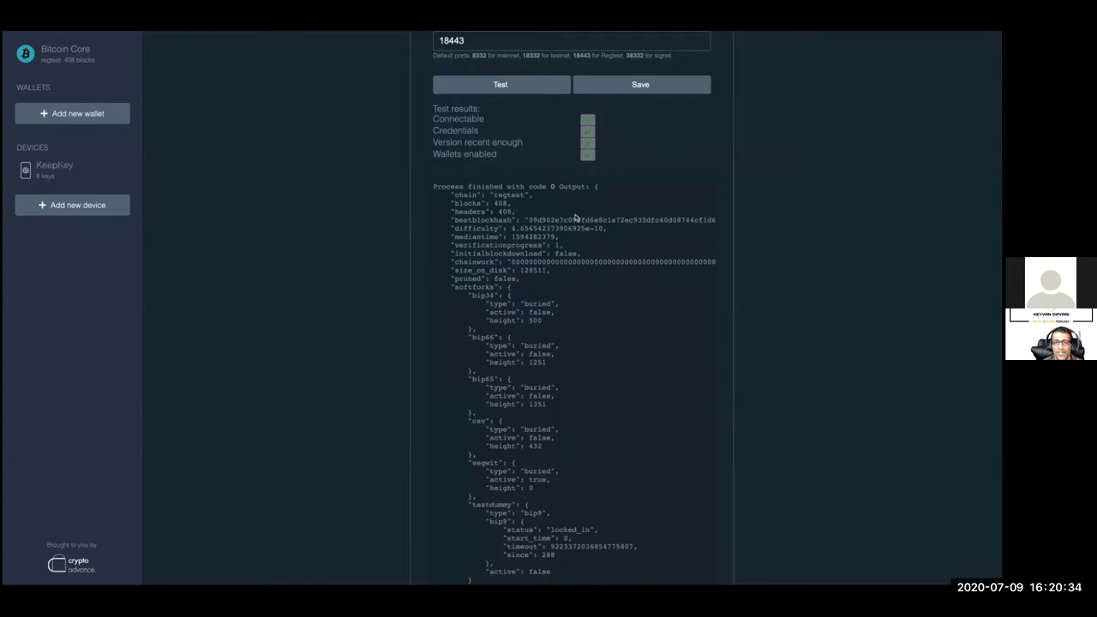
scroll(576, 218, down, 2)
scroll(575, 216, up, 8)
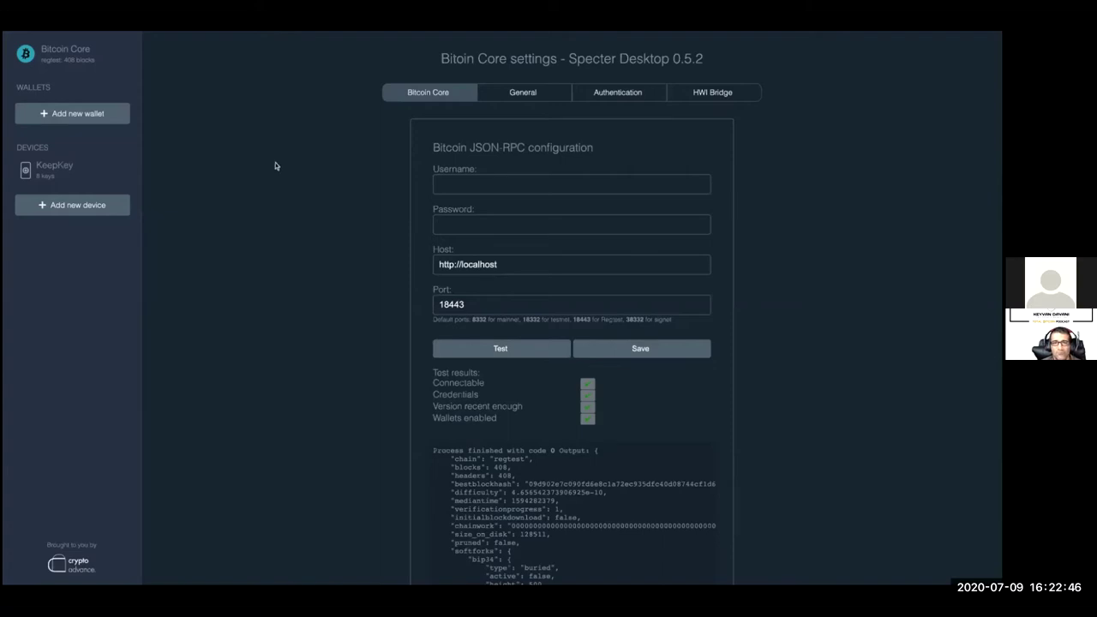
Step: Start a new wallet of the single key type
click(77, 114)
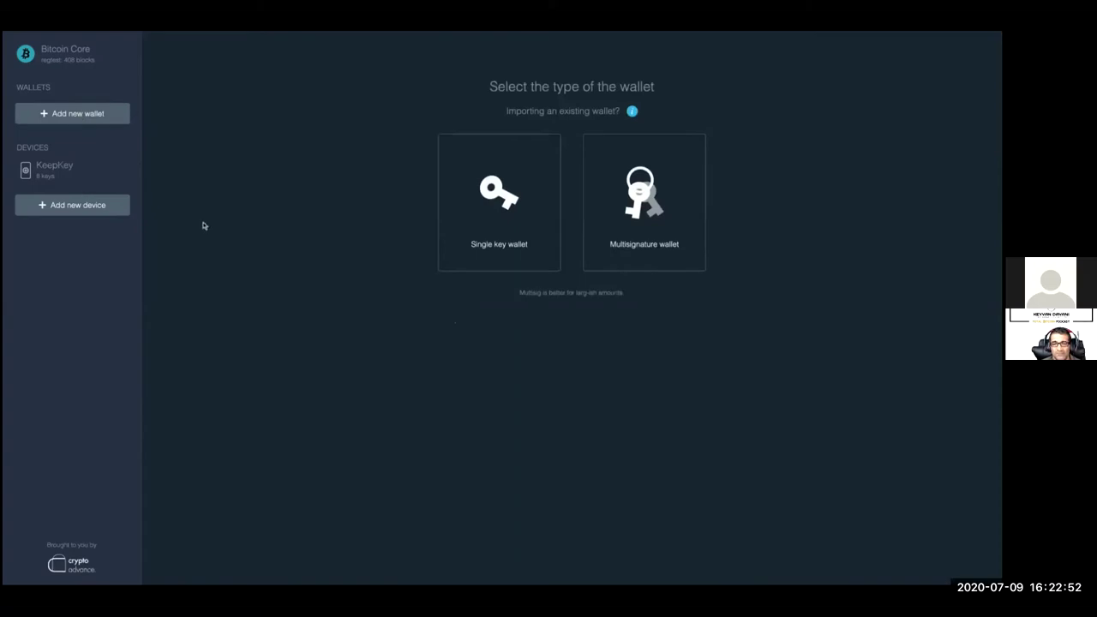
click(477, 215)
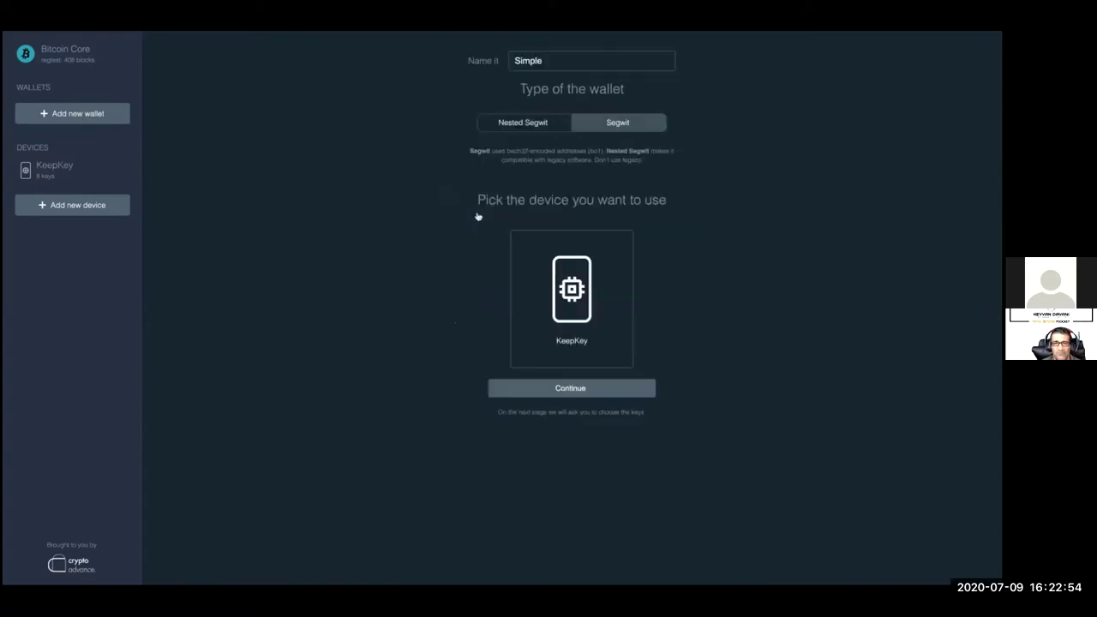
click(547, 61)
double_click(548, 61)
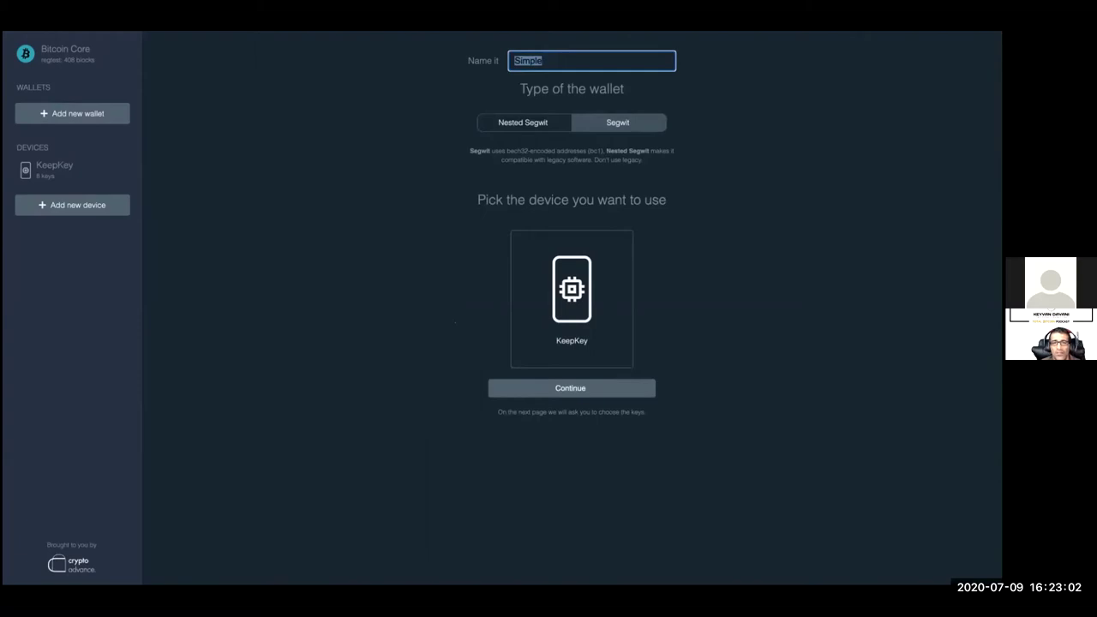
click(496, 154)
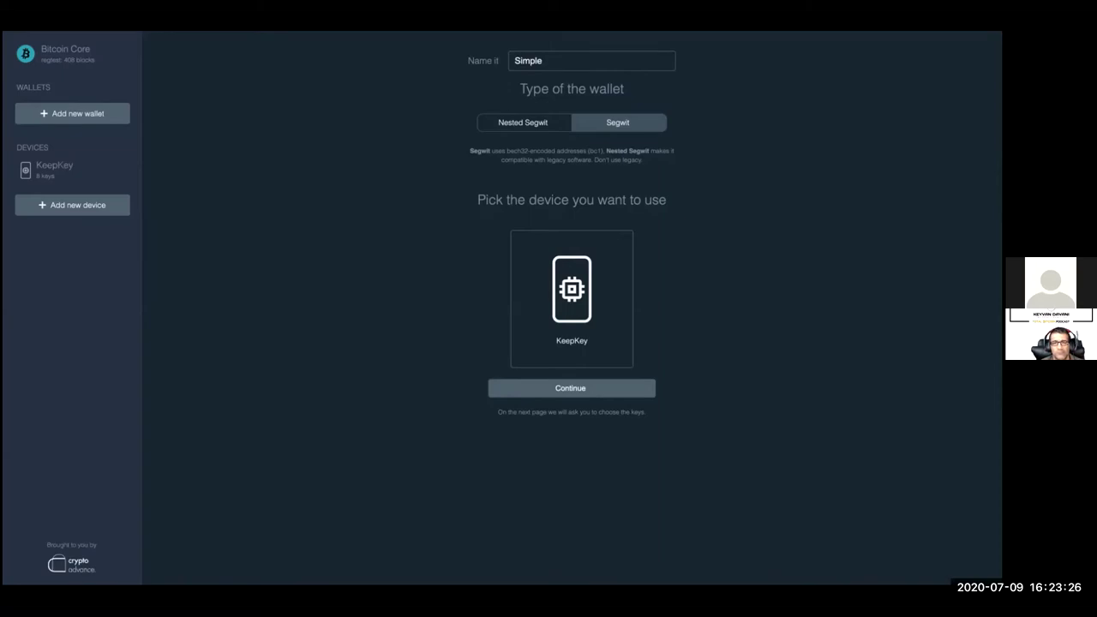
click(535, 125)
click(517, 124)
click(543, 129)
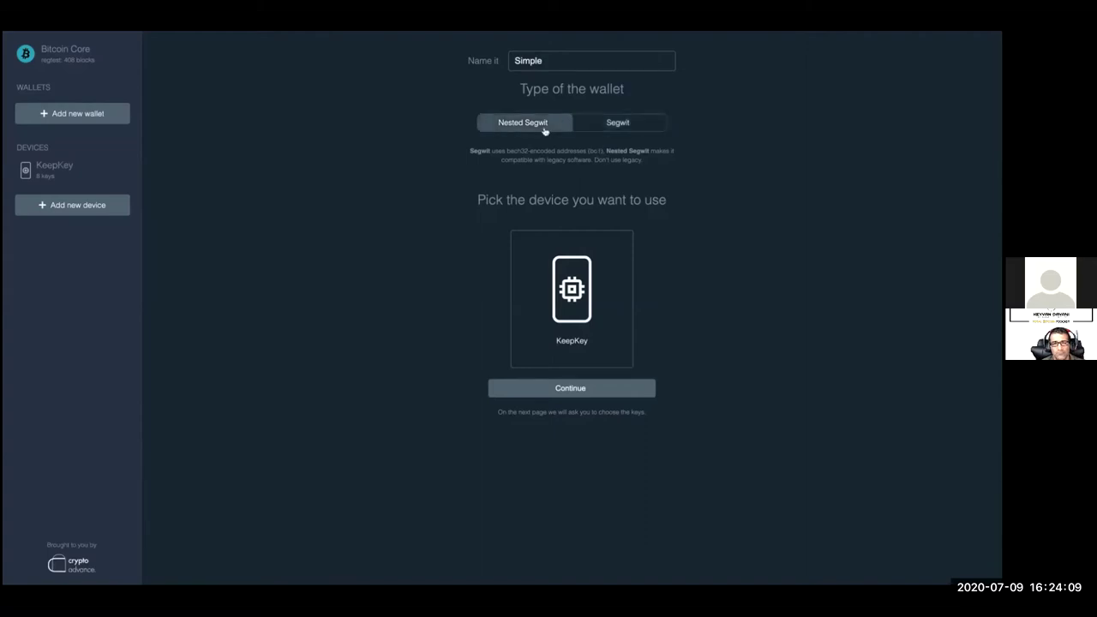
click(614, 127)
Step: Name the Segwit wallet "KeepKey Single Wallet", pick KeepKey as its device, and continue to the key selection
double_click(586, 67)
text(KeepK)
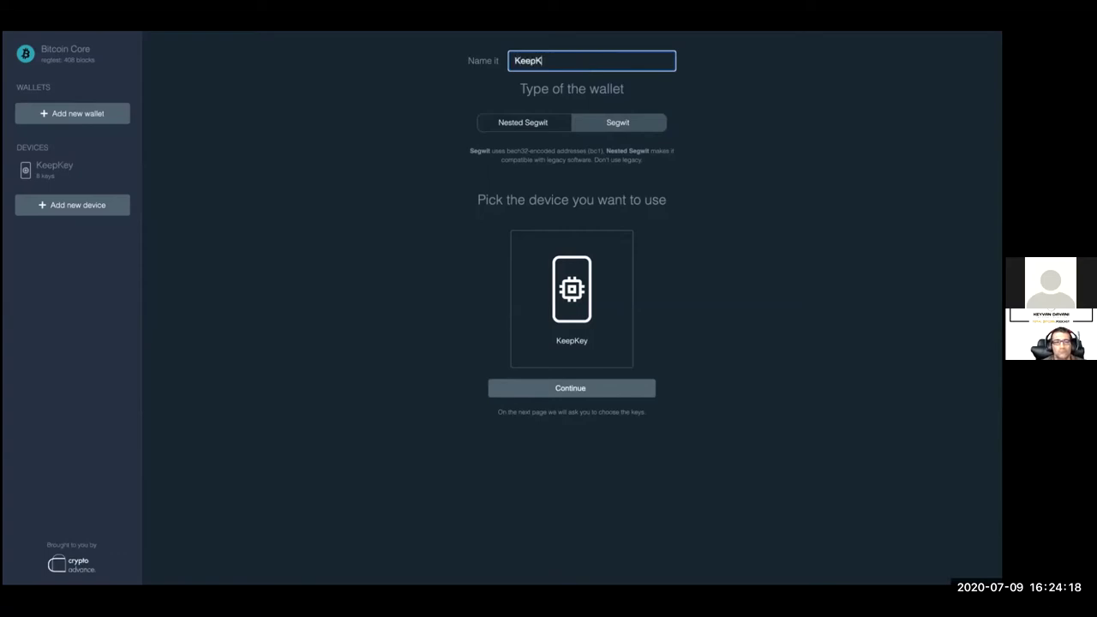
text(ey Si)
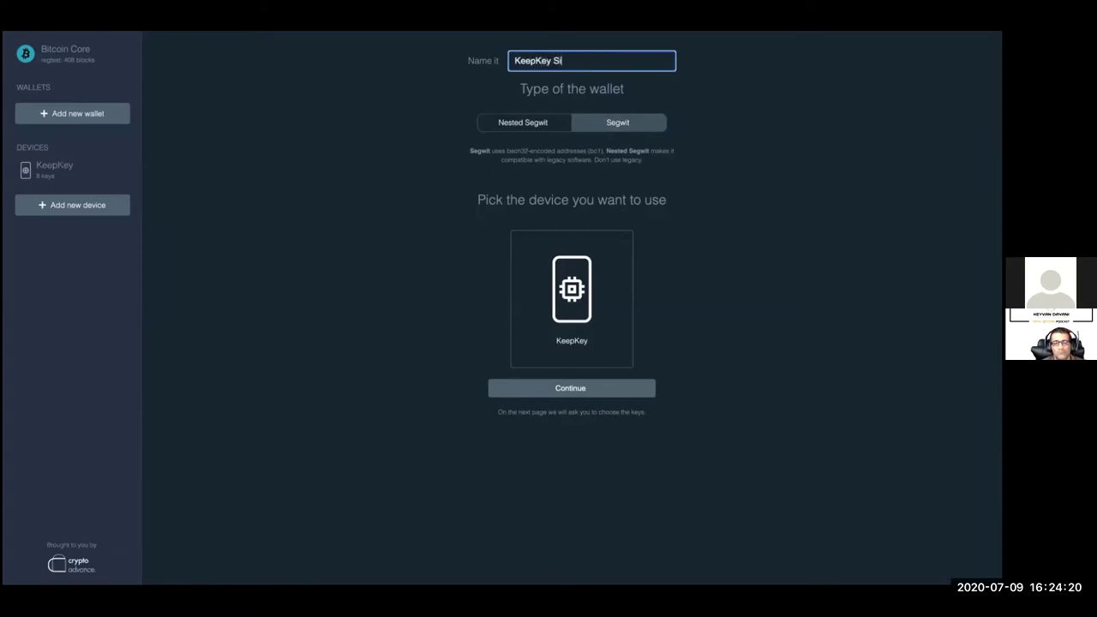
text(ngle Wallet)
click(600, 309)
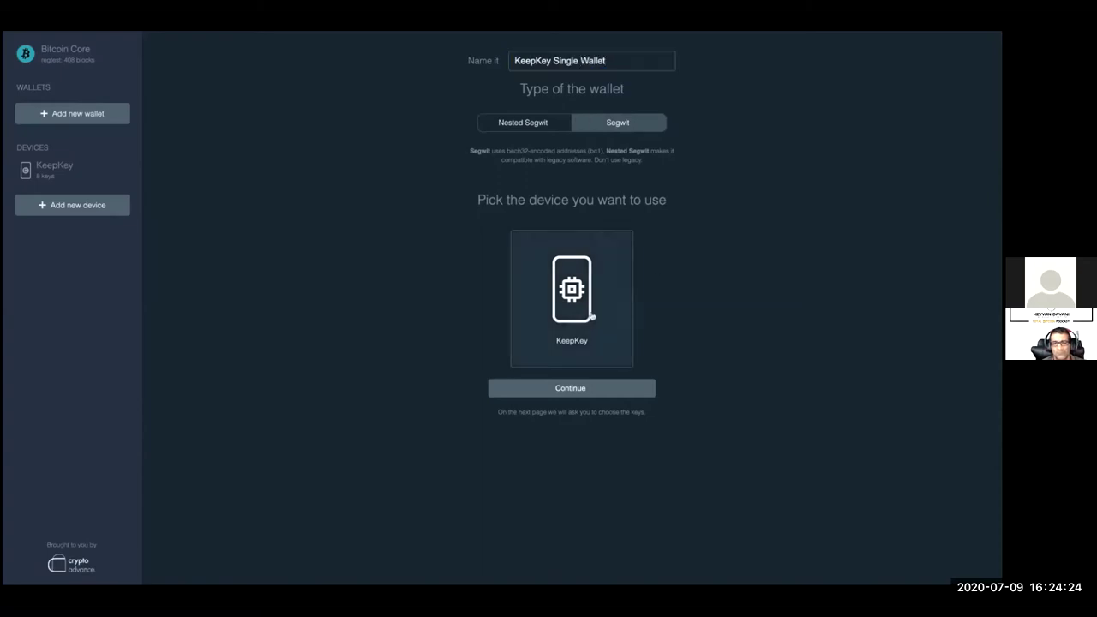
click(606, 393)
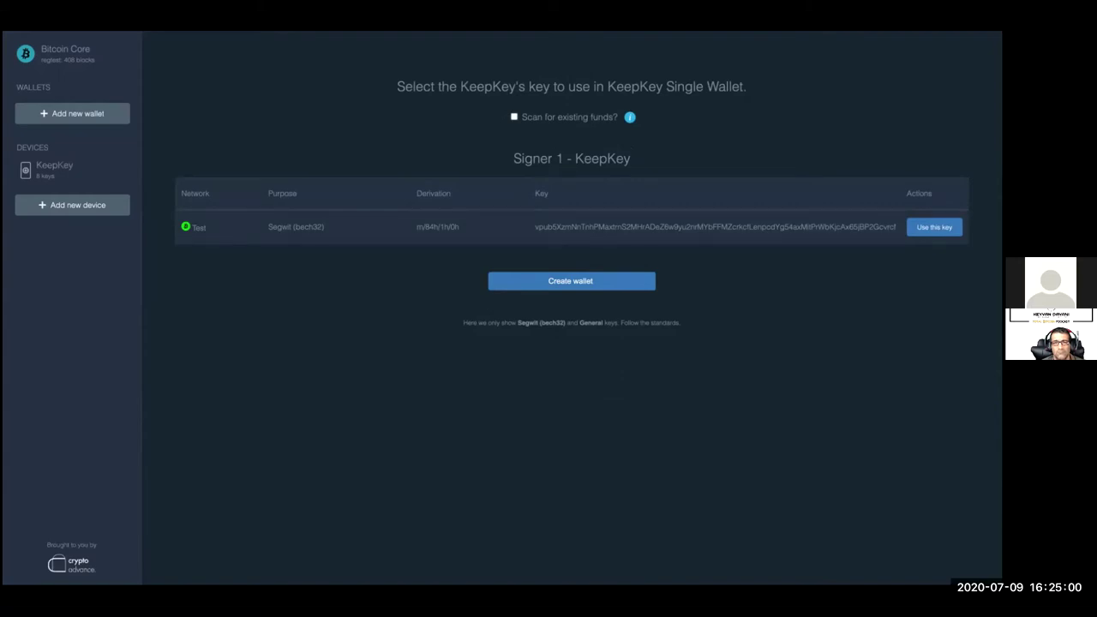
Step: Leave the scan for existing funds turned off and create the wallet with the KeepKey's testnet Segwit key
mouse_move(630, 119)
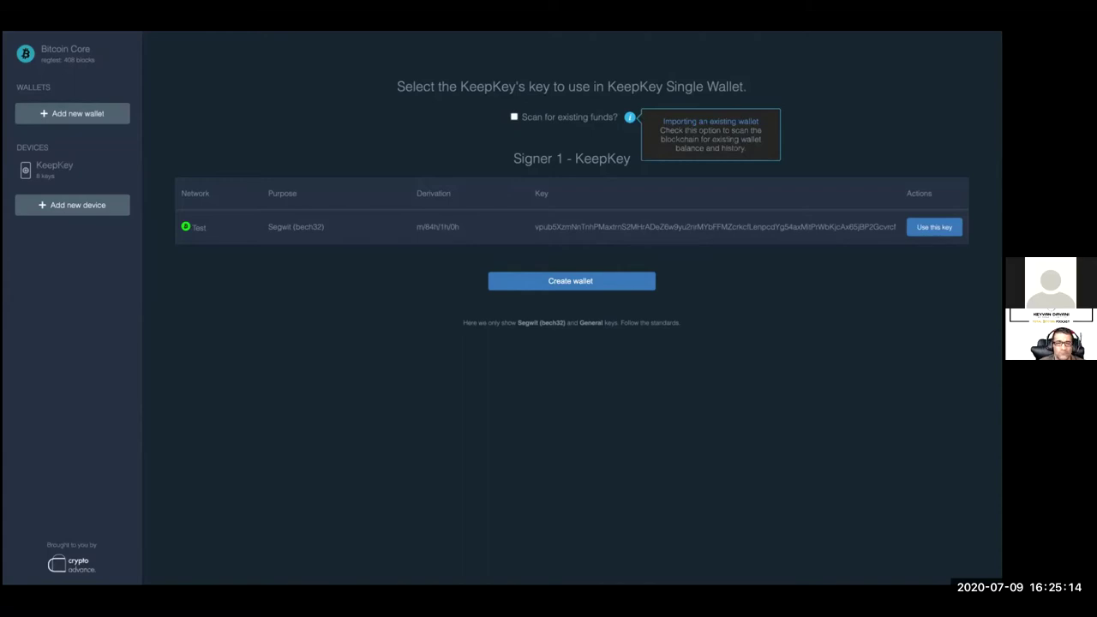
click(538, 117)
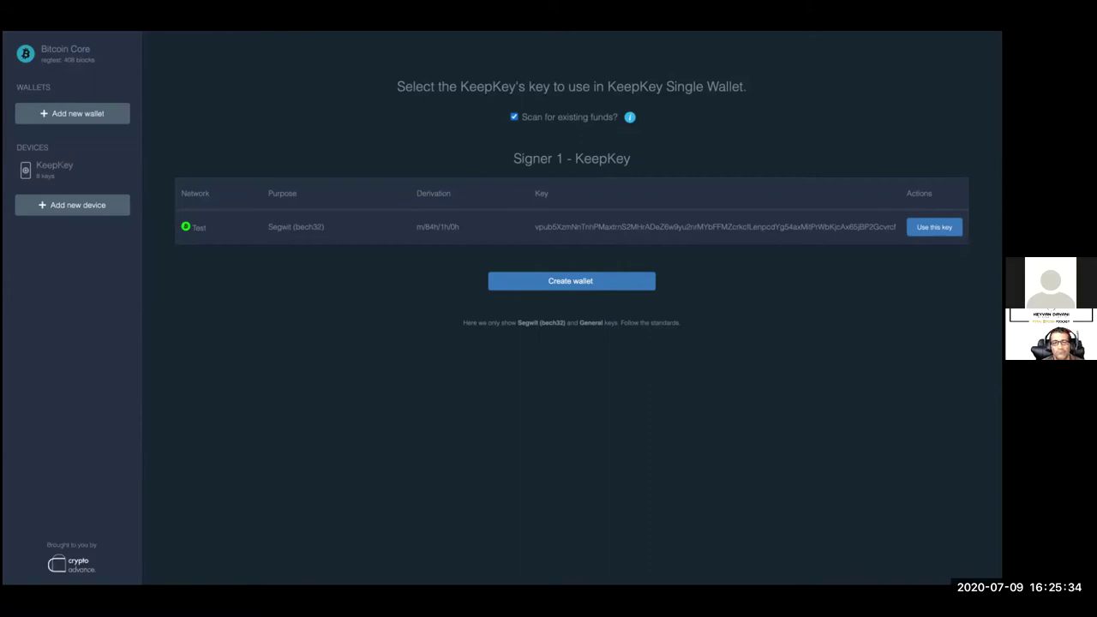
click(515, 116)
click(550, 283)
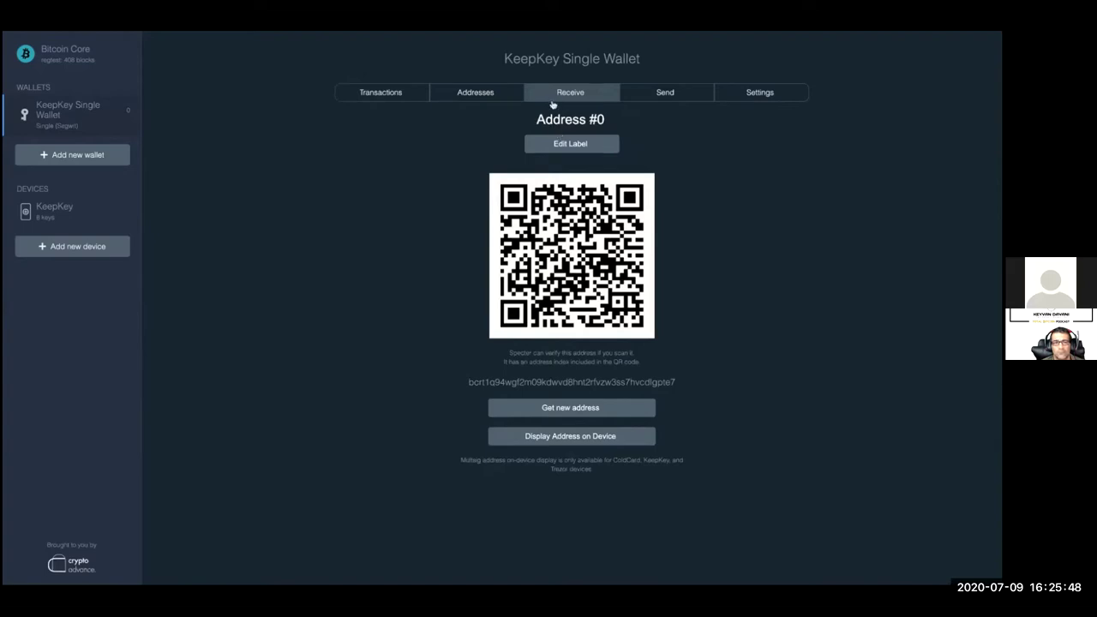
Step: Examine the KeepKey device's public keys and the first receive address of KeepKey Single Wallet
mouse_move(542, 187)
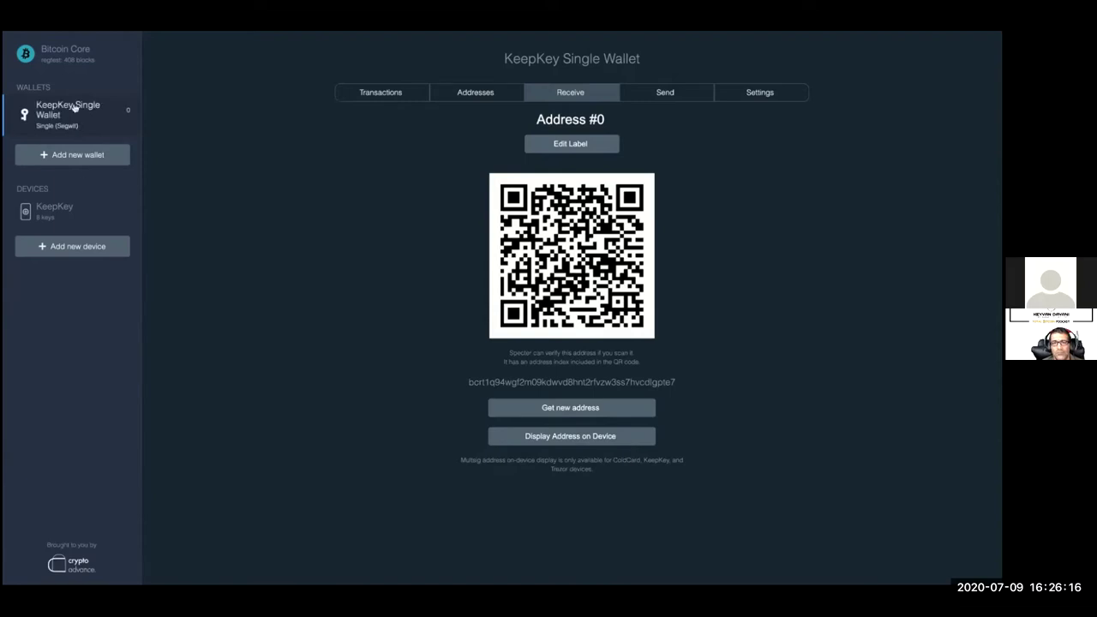
click(54, 208)
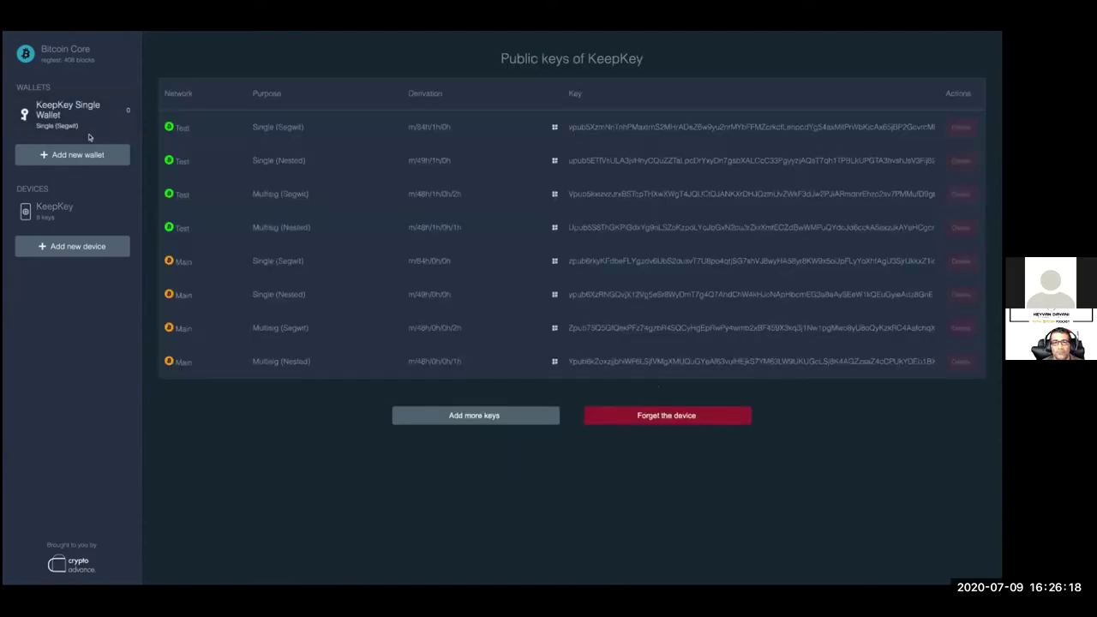
click(92, 120)
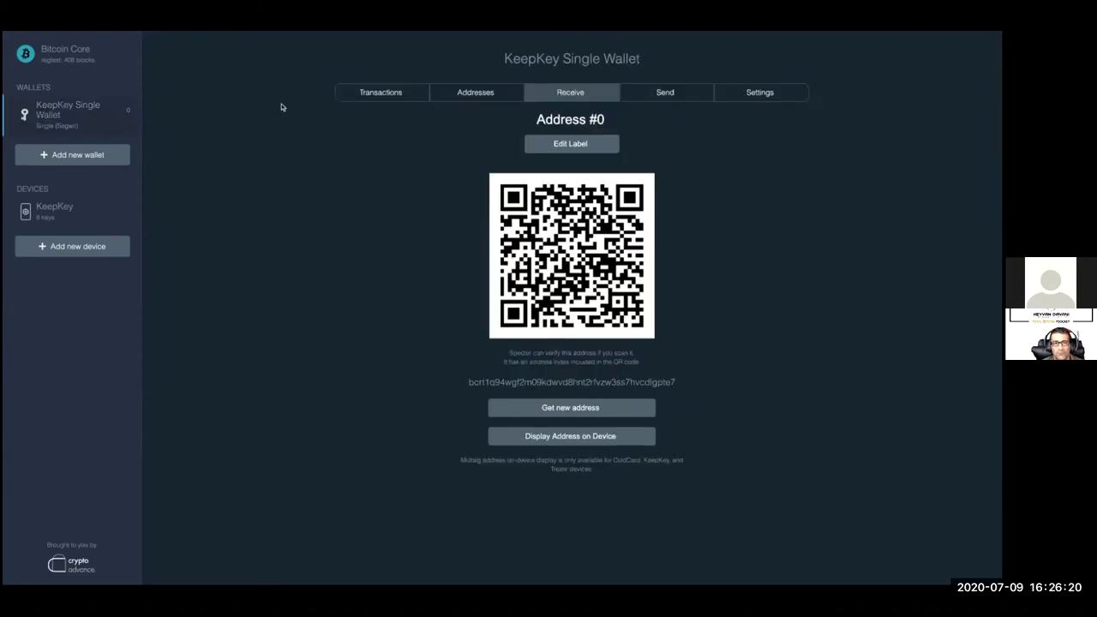
mouse_move(573, 302)
double_click(563, 381)
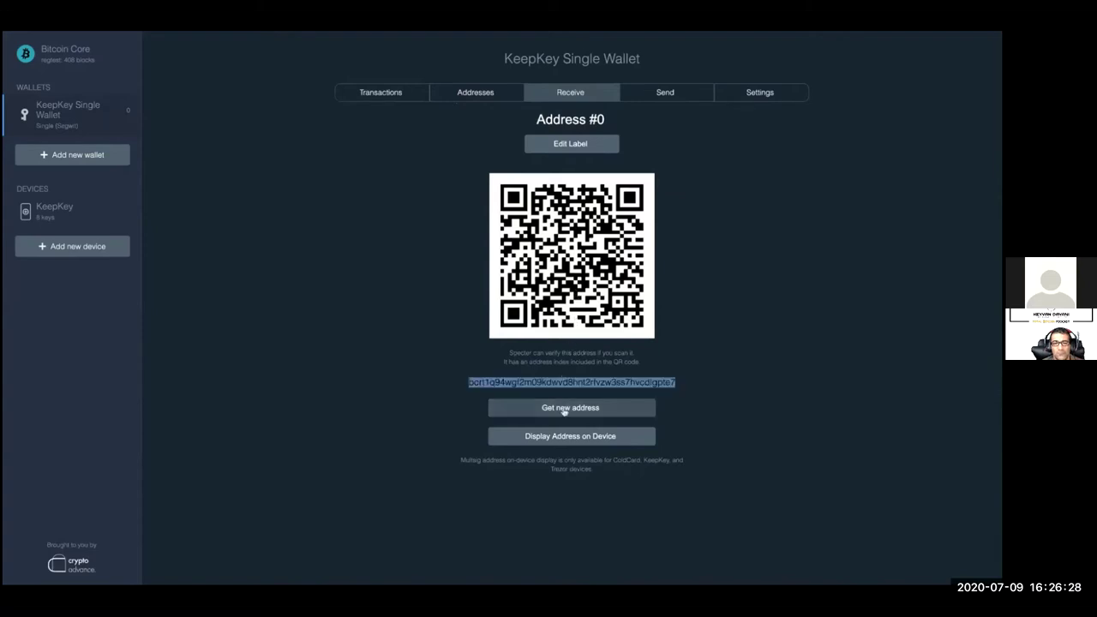
click(465, 381)
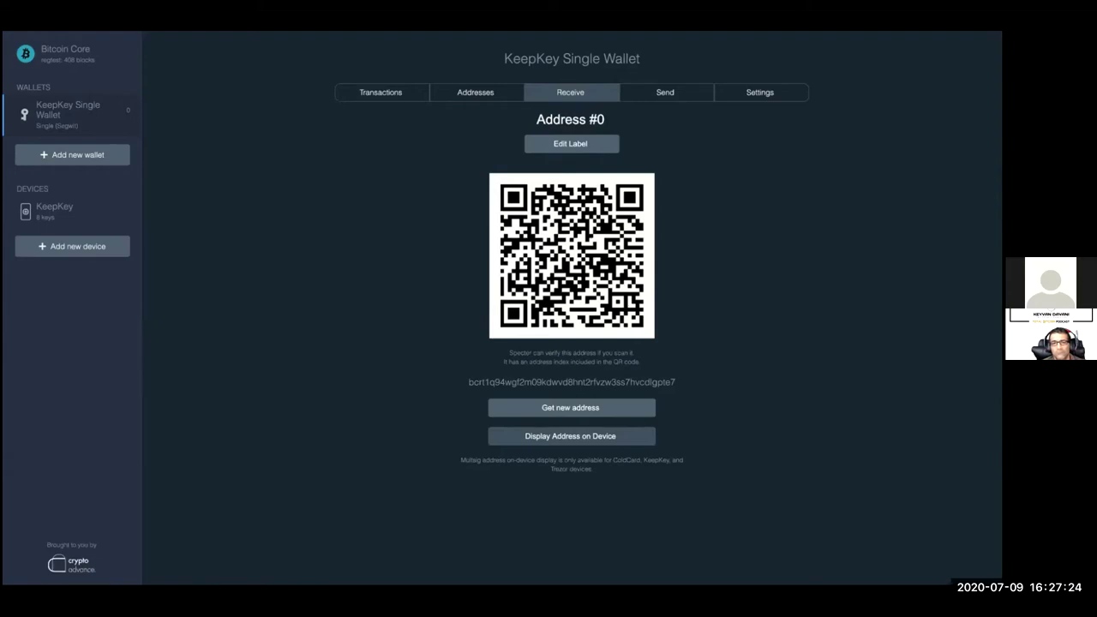
Step: Display the wallet's receive address on the KeepKey, submitting the device passphrase and PIN
click(570, 435)
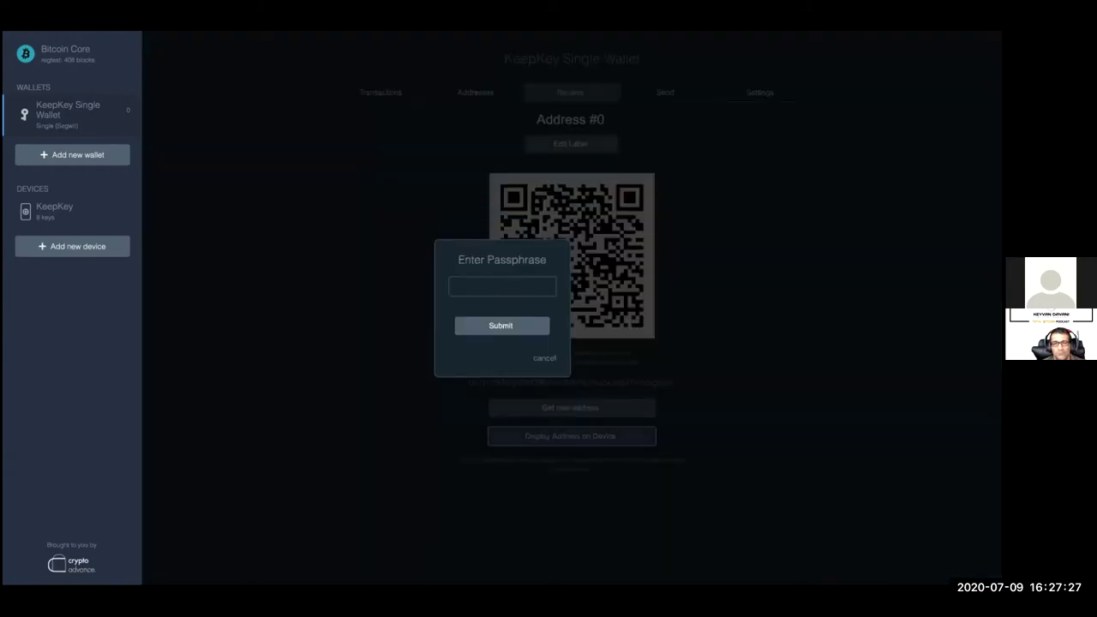
click(527, 326)
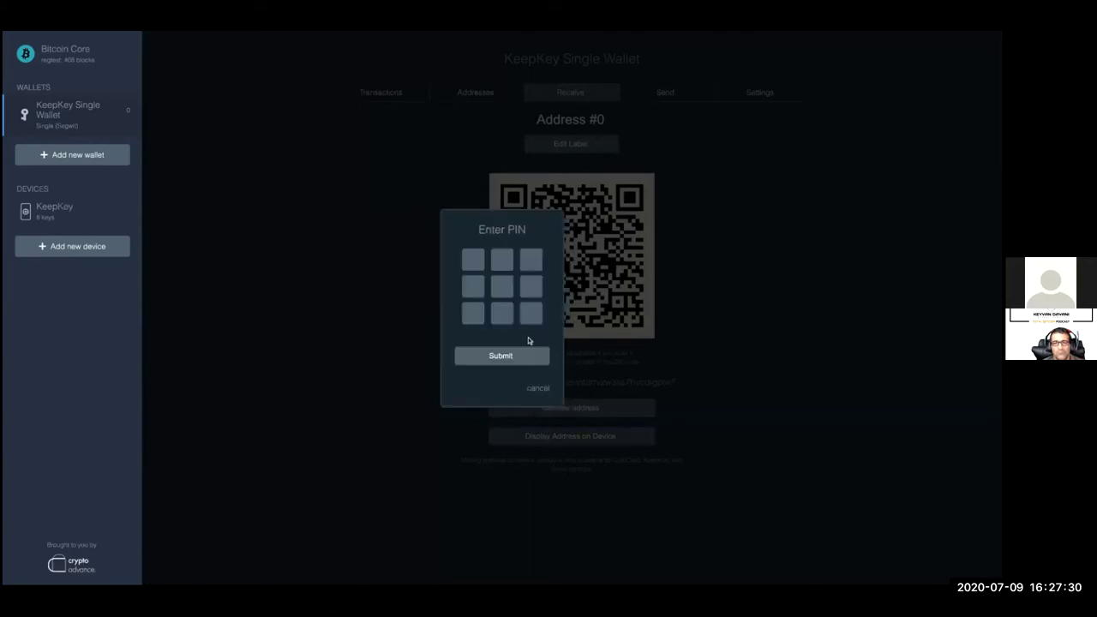
click(520, 359)
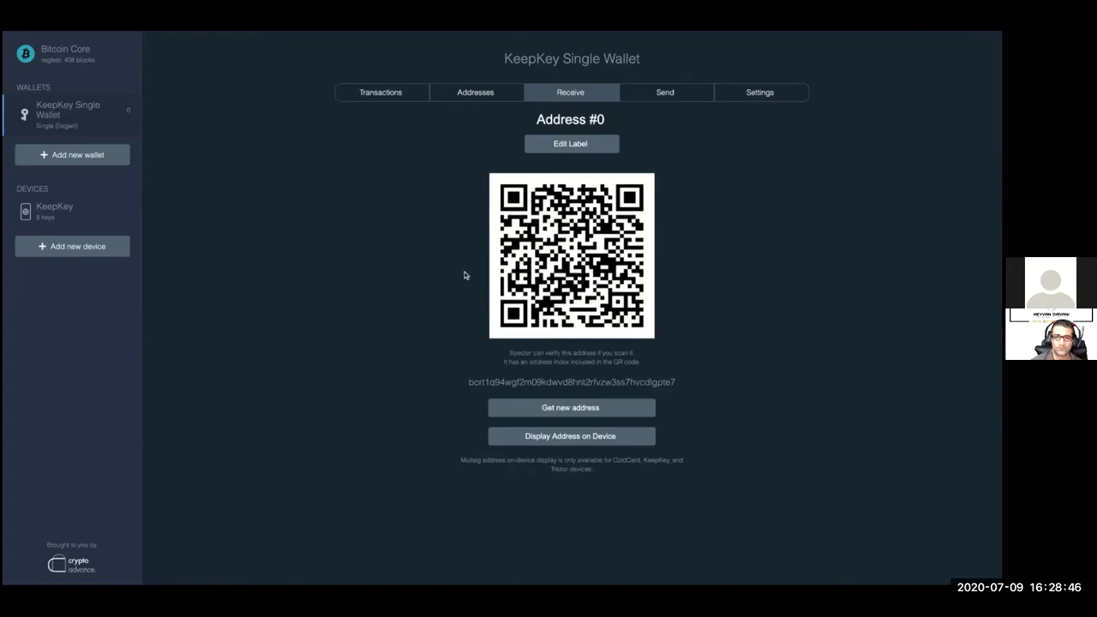
Step: Select the text of KeepKey Single Wallet's first receive address and label that address "Mining Reward 1"
double_click(540, 382)
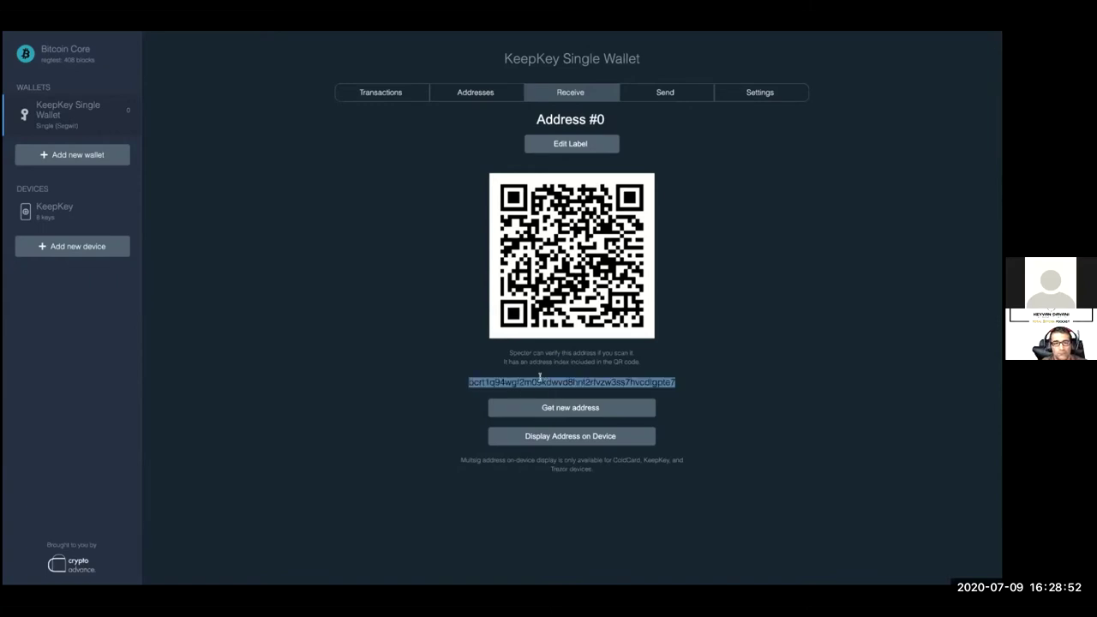
click(442, 304)
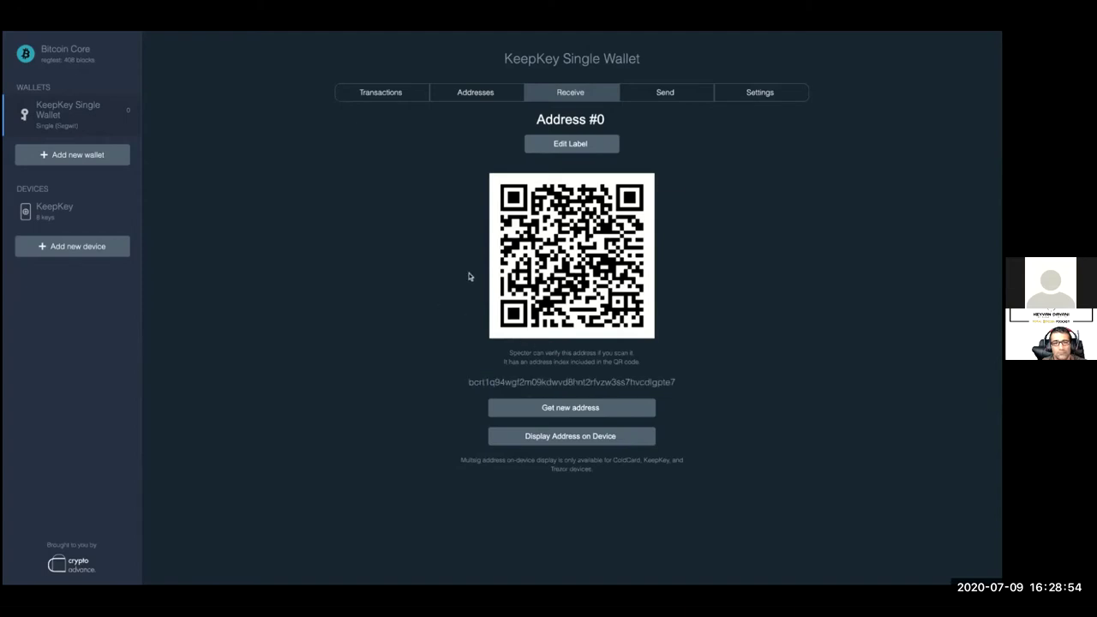
click(586, 145)
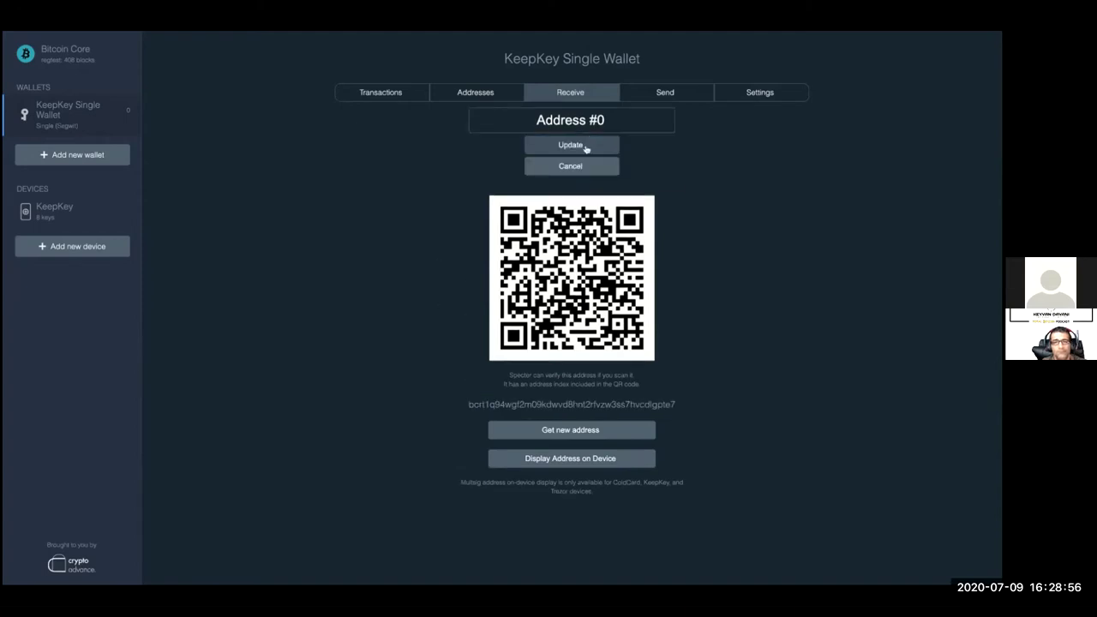
click(580, 119)
key(ctrl+a)
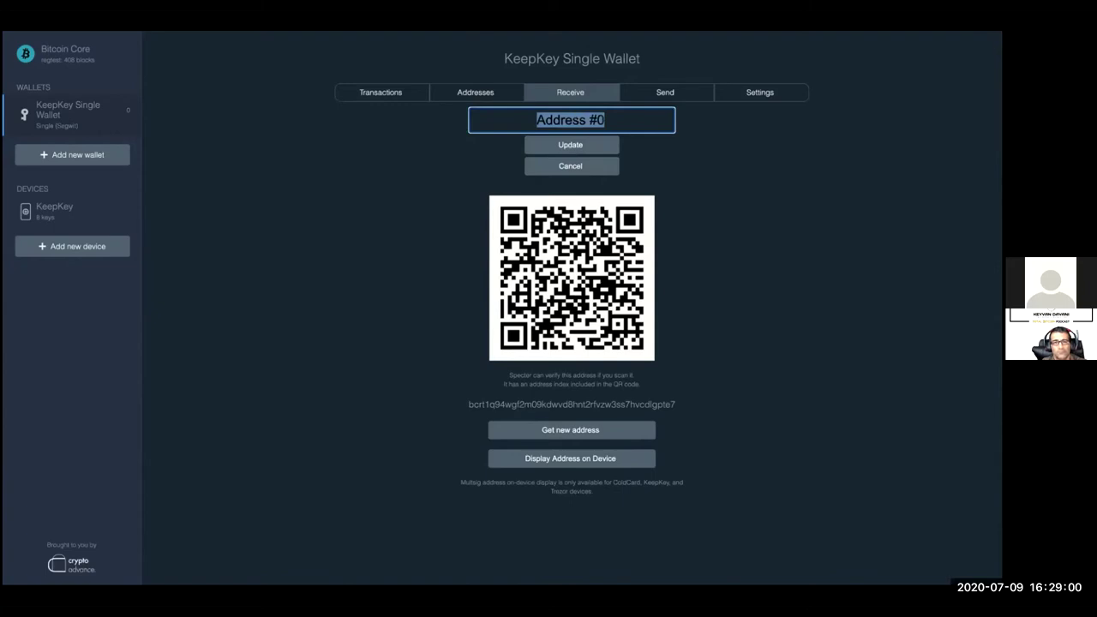
text(Min)
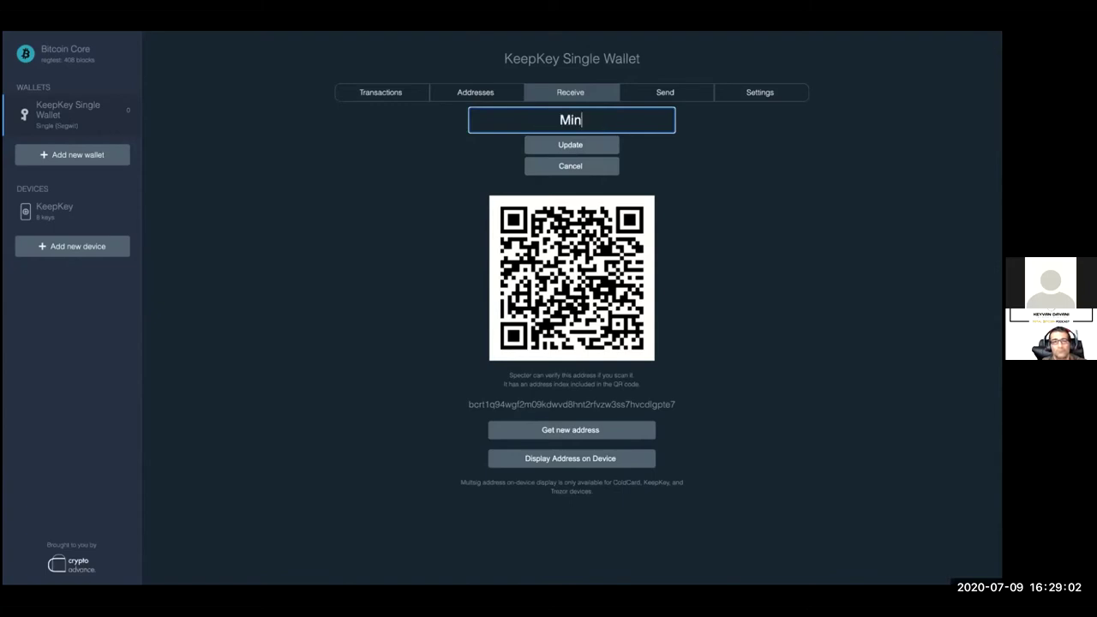
text(ing Reward 1)
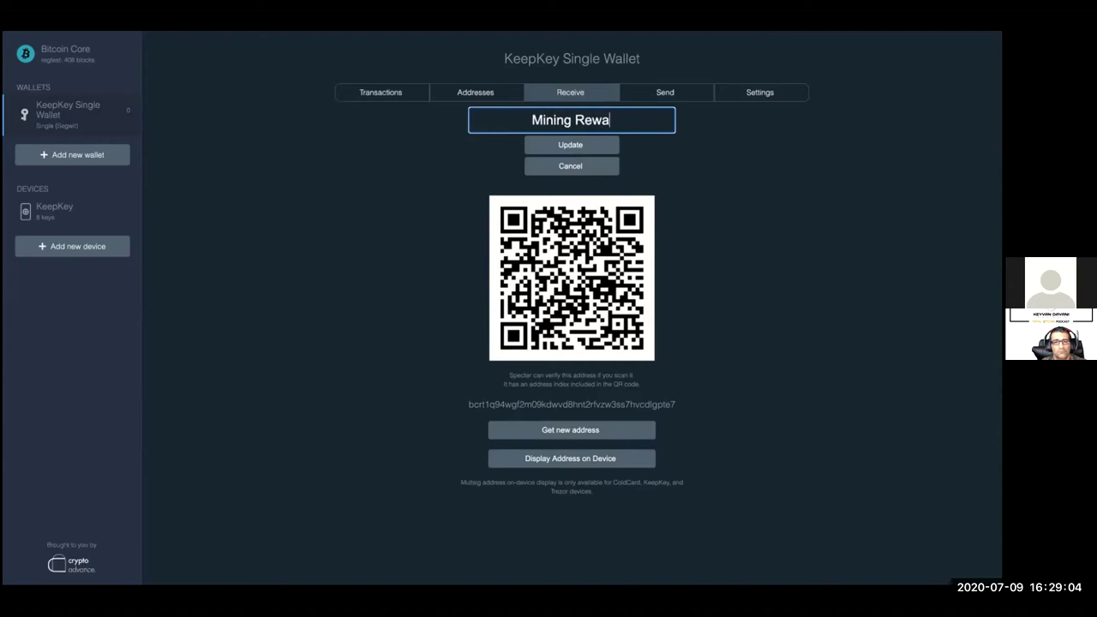
click(570, 144)
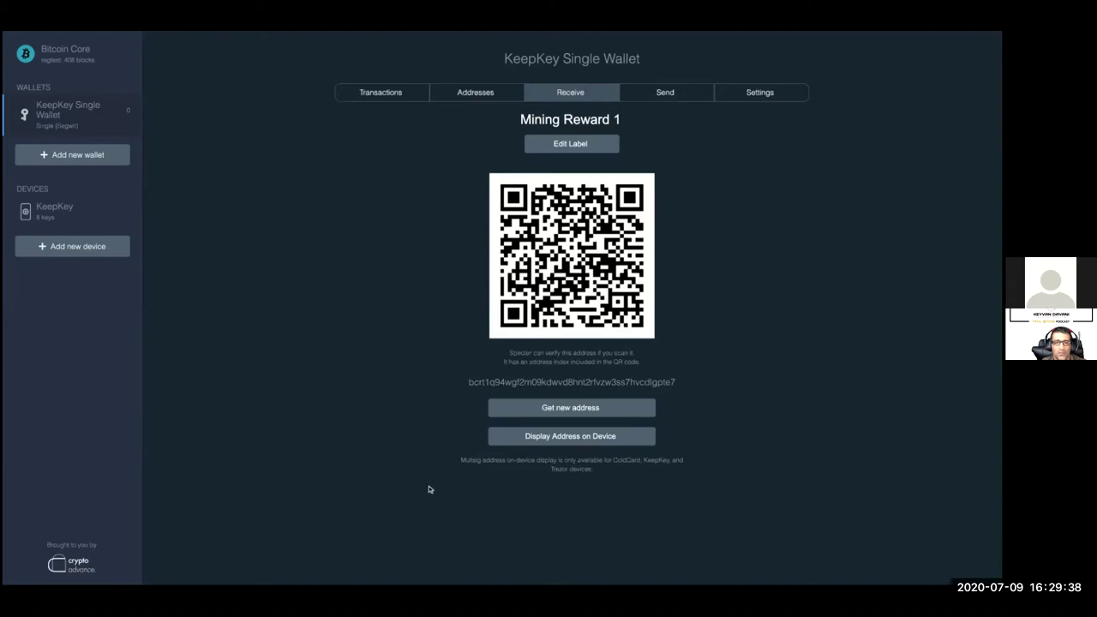
Step: Examine KeepKey Single Wallet's transactions, address history, UTXOs, next receive address and the form for sending funds
click(362, 92)
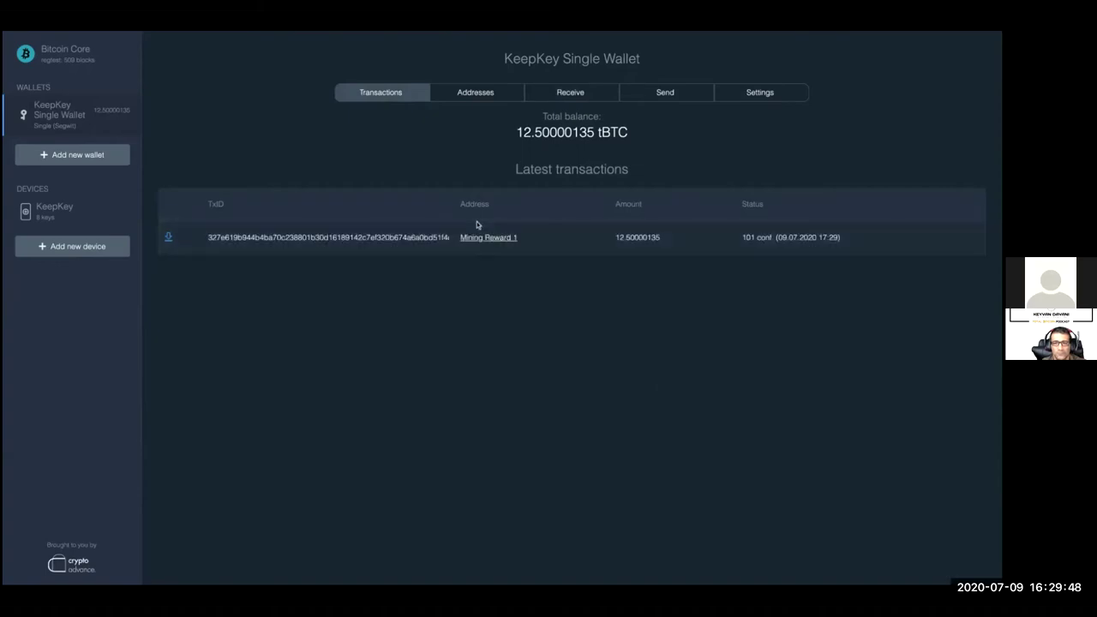
click(496, 92)
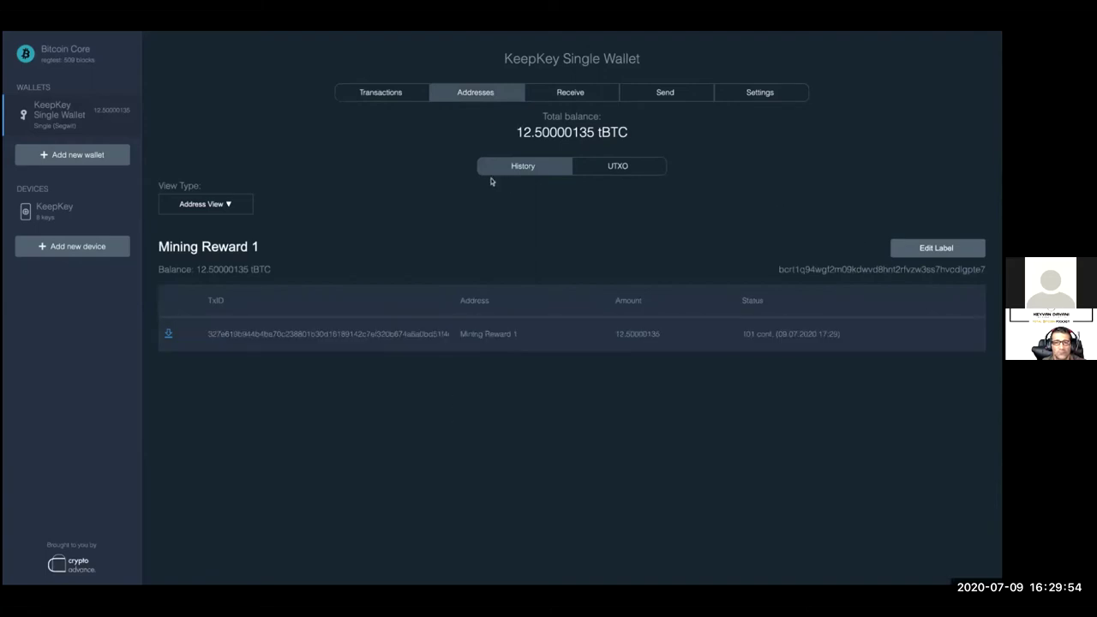
click(201, 204)
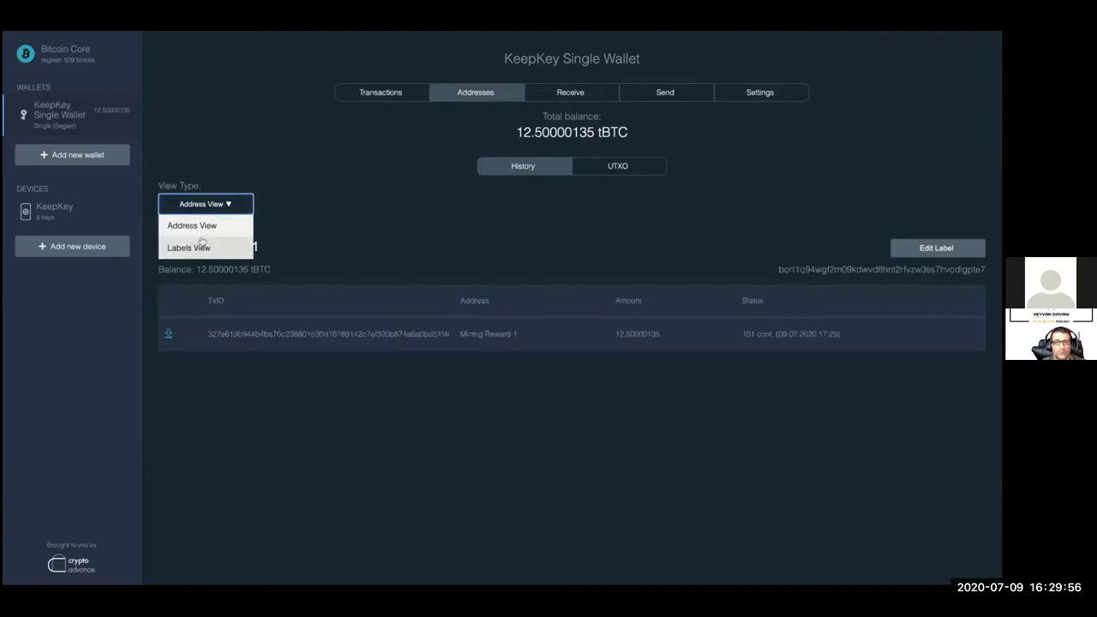
click(293, 212)
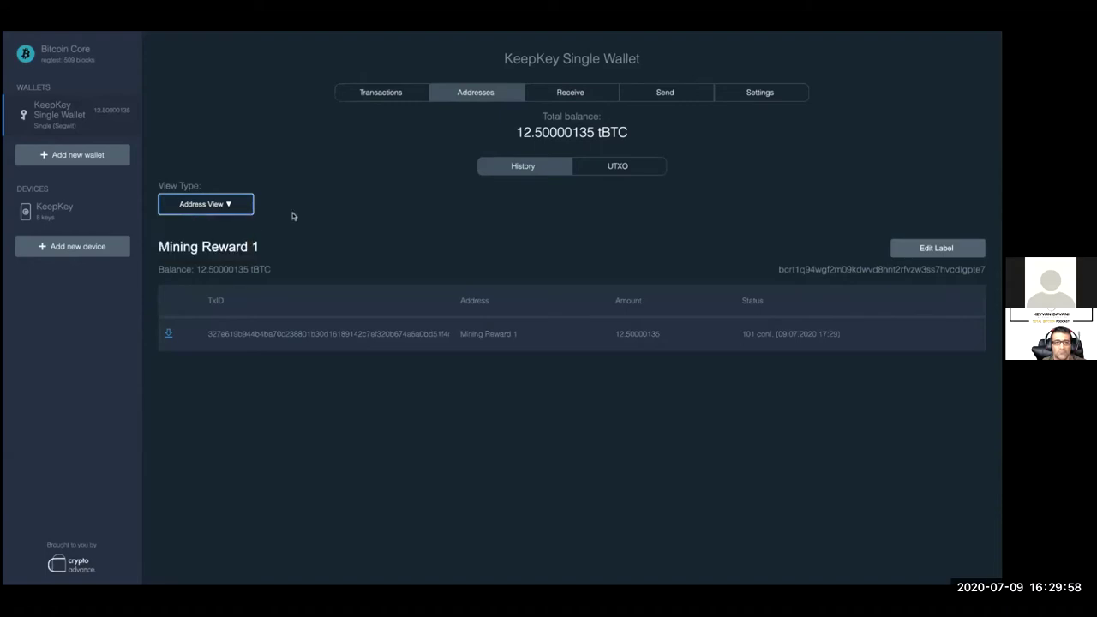
click(623, 166)
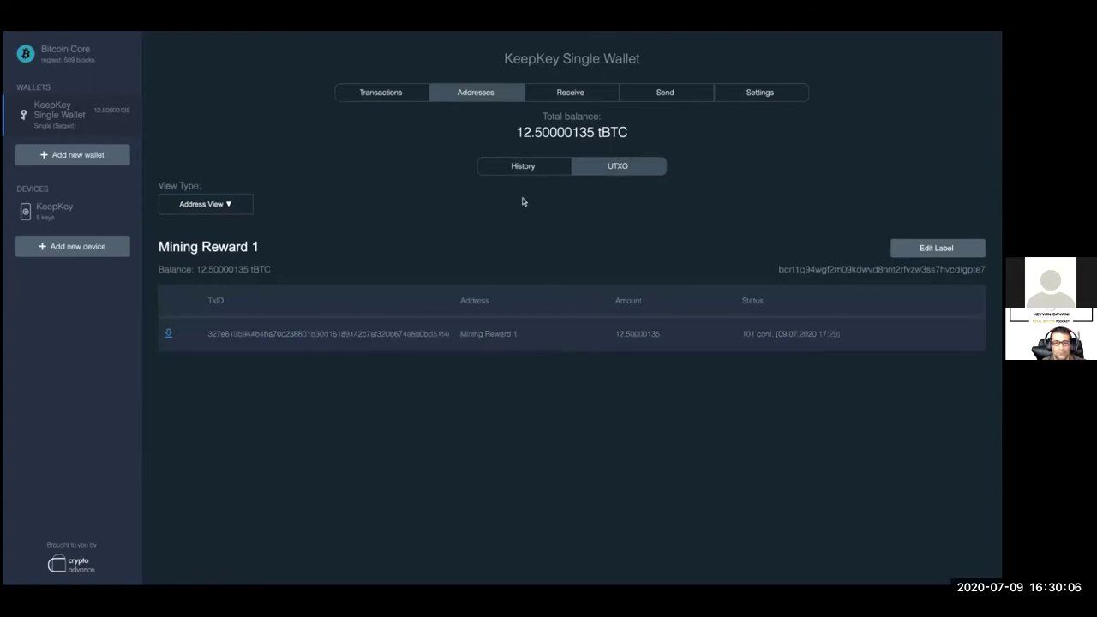
click(567, 96)
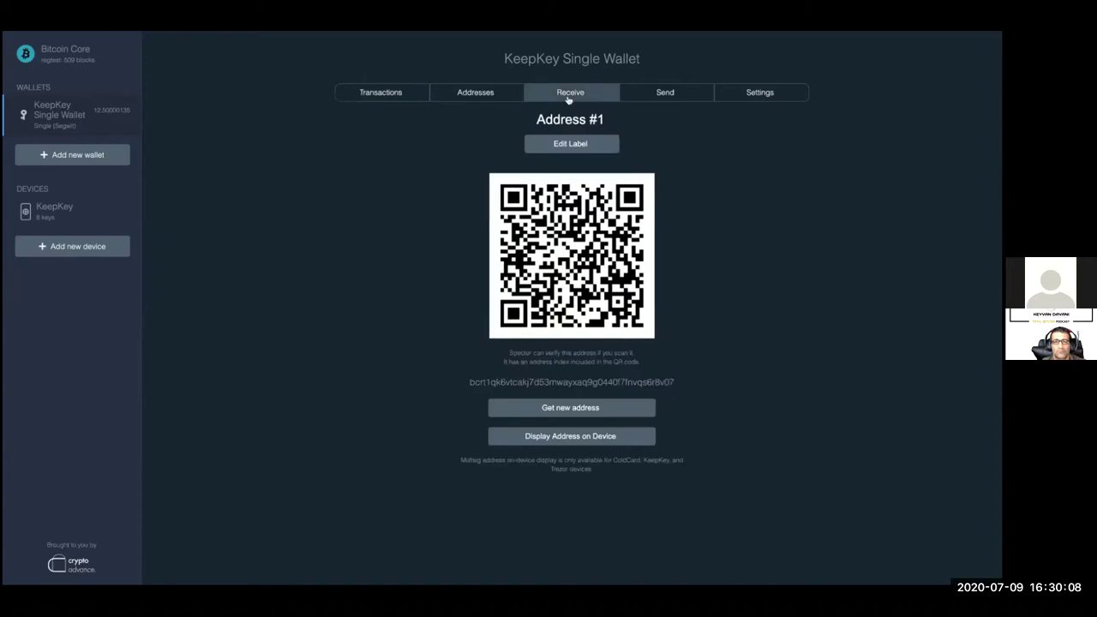
mouse_move(583, 314)
click(698, 91)
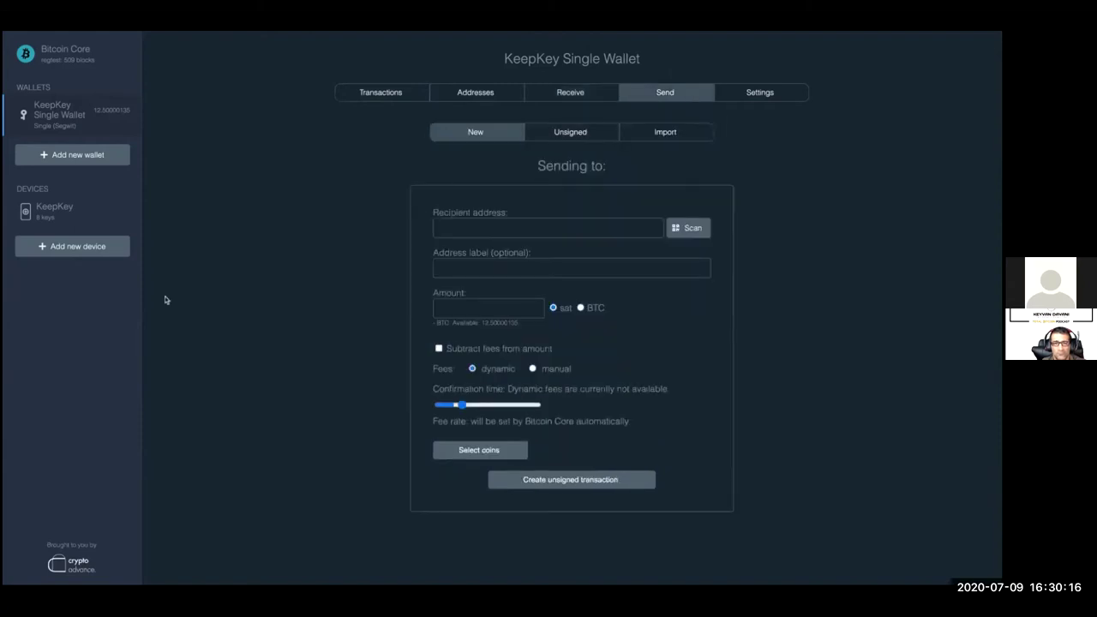
Step: Start setting up another new device and name it "Specter"
click(81, 249)
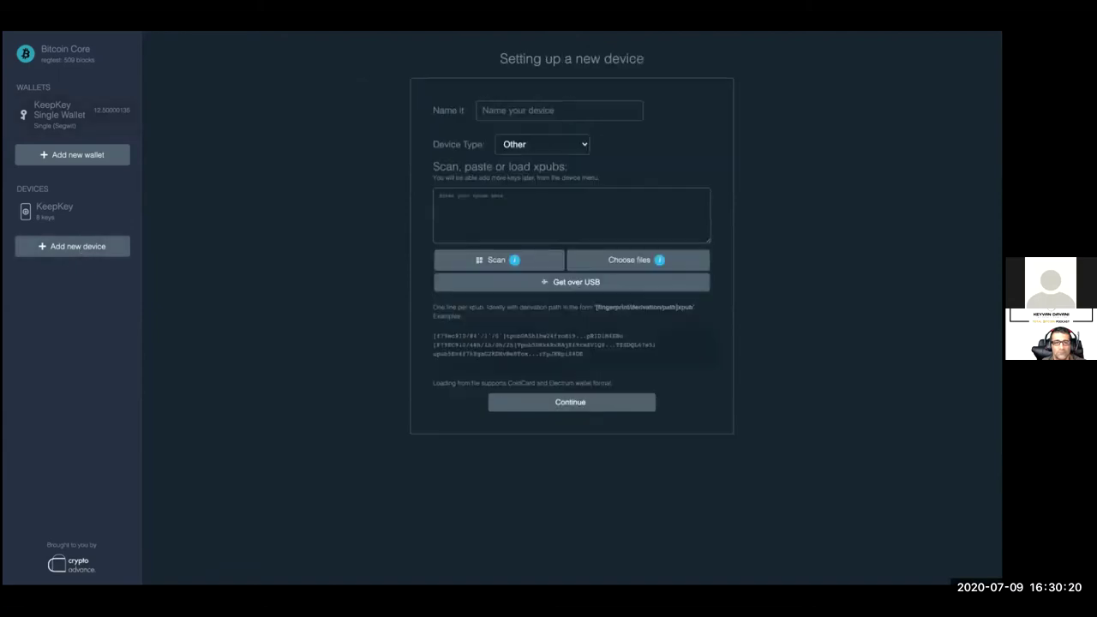
click(592, 111)
text(Spcter)
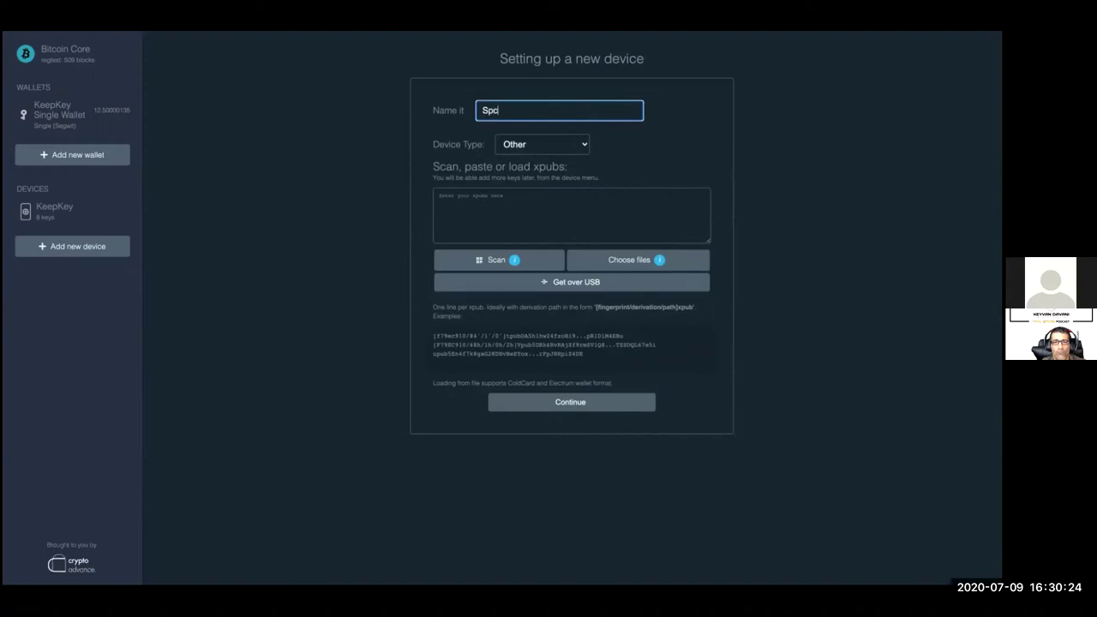
key(Left)
key(Left)
key(Left)
key(Left)
key(Left)
text(e)
key(BackSpace)
click(496, 111)
text(e)
Step: Load the Specter device's public keys over USB and save the new device
click(563, 283)
click(539, 254)
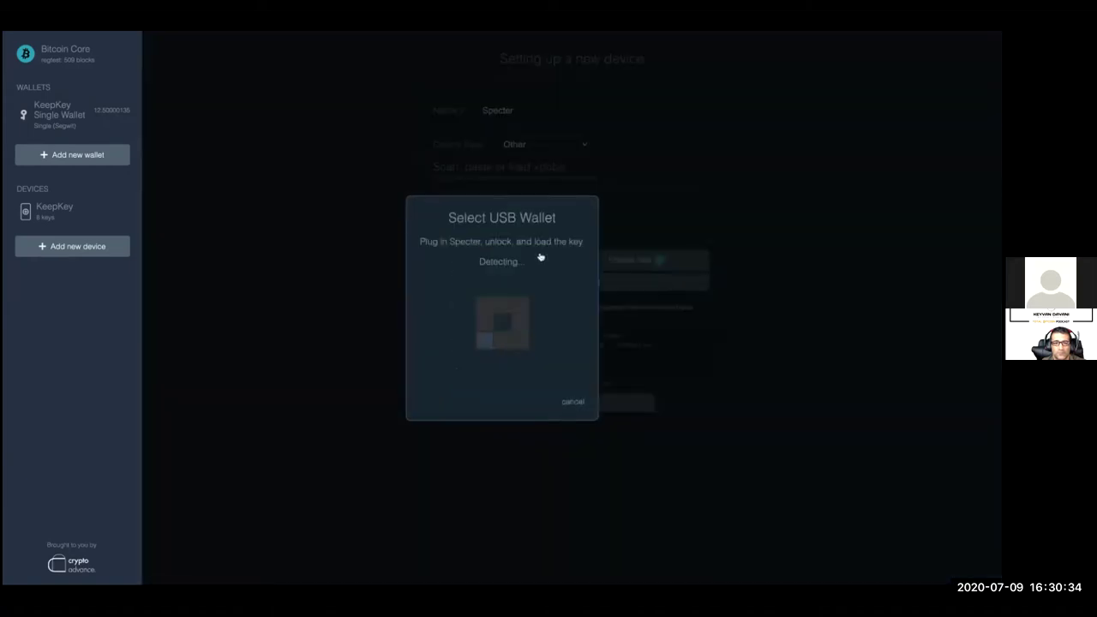
click(529, 317)
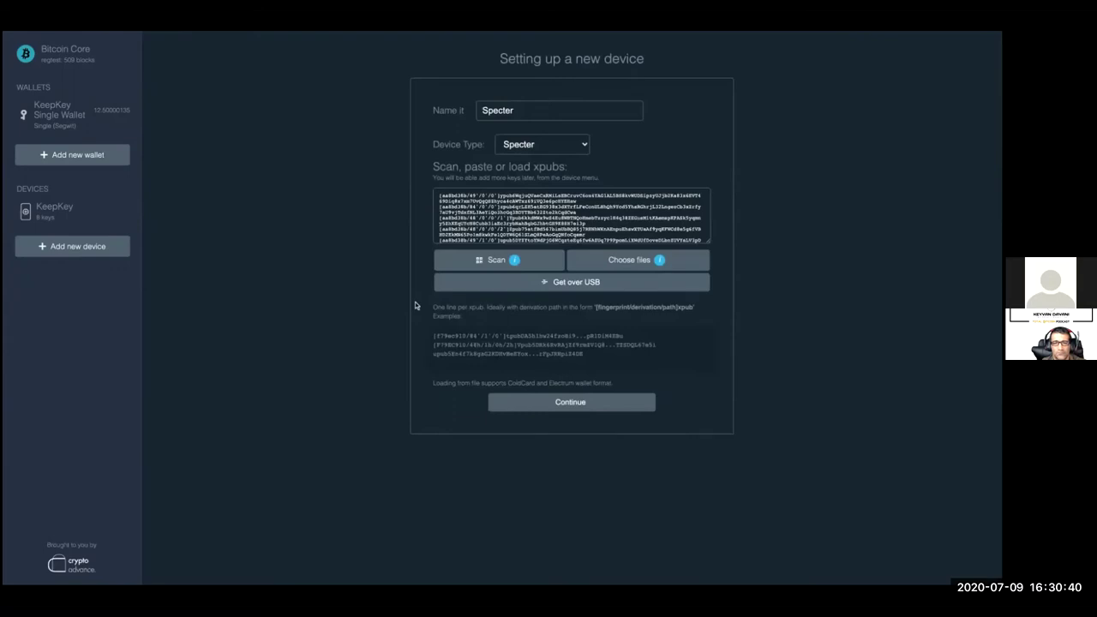
click(531, 401)
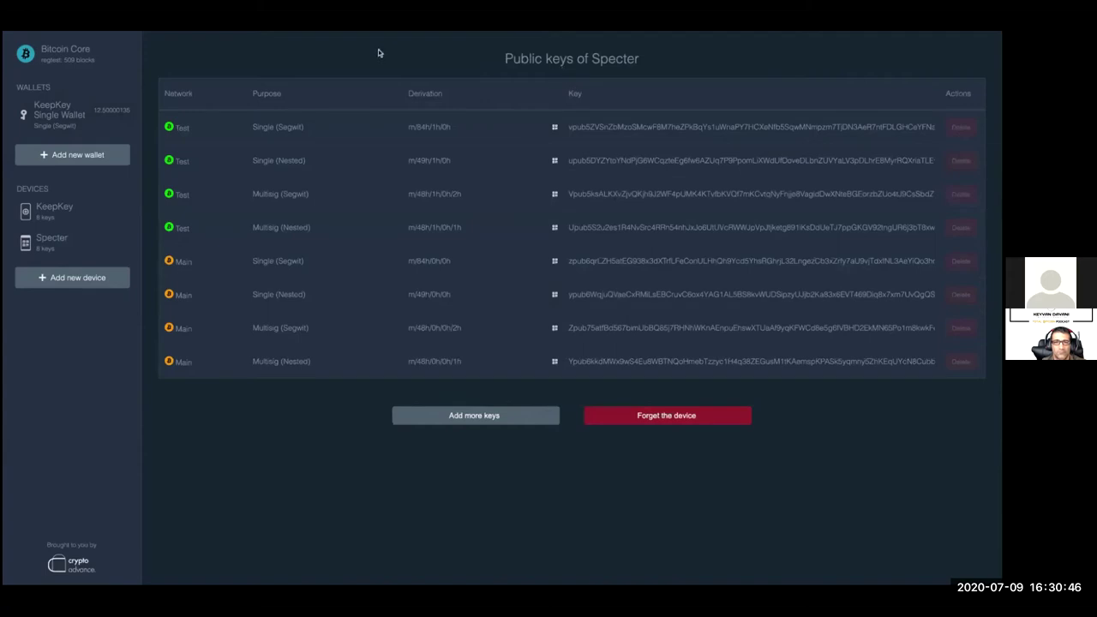
Step: Start a new multisignature wallet and name it "KK-Specter Multisig"
click(78, 155)
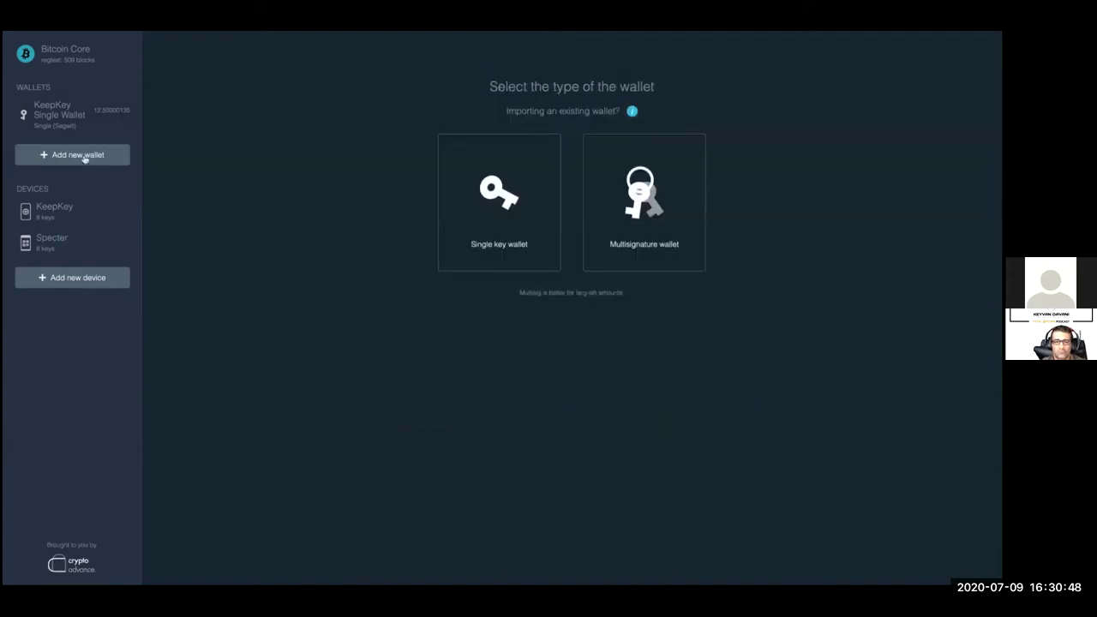
click(609, 194)
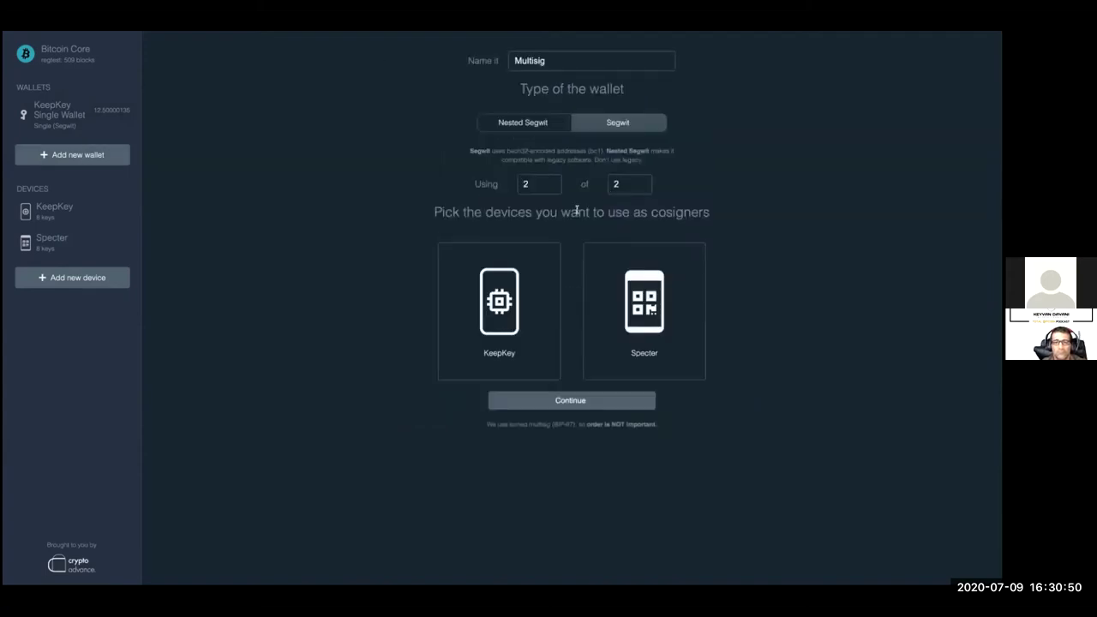
click(578, 61)
double_click(578, 62)
click(578, 62)
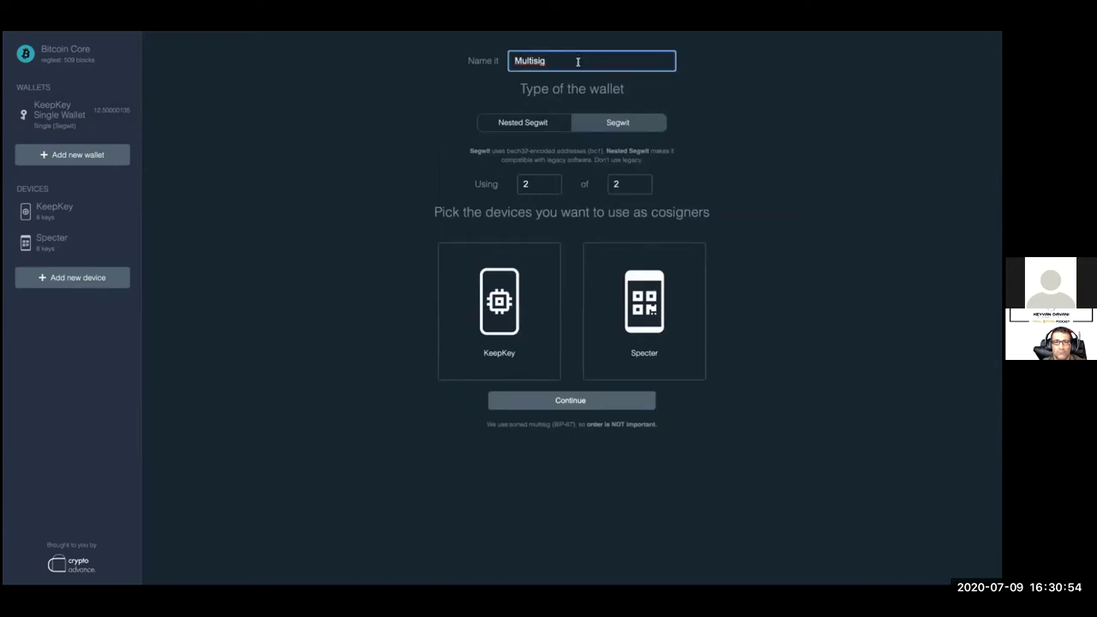
click(515, 60)
text(KK-Spec)
text(ter)
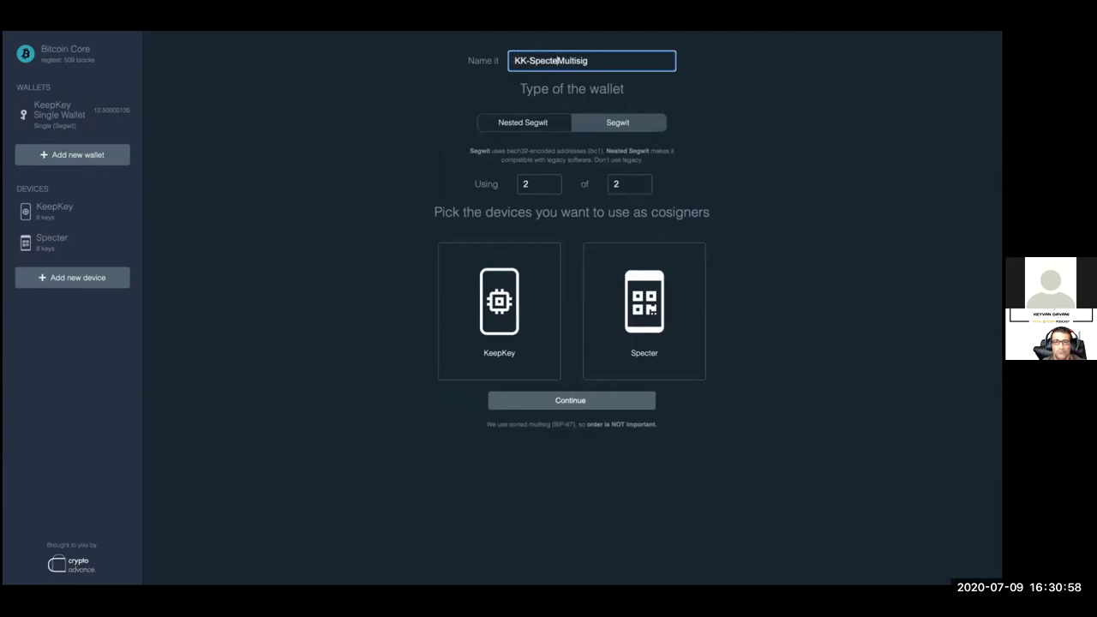
Step: Require 1 of 2 signatures with KeepKey and Specter as cosigners, and create the wallet with their testnet Segwit keys
click(537, 186)
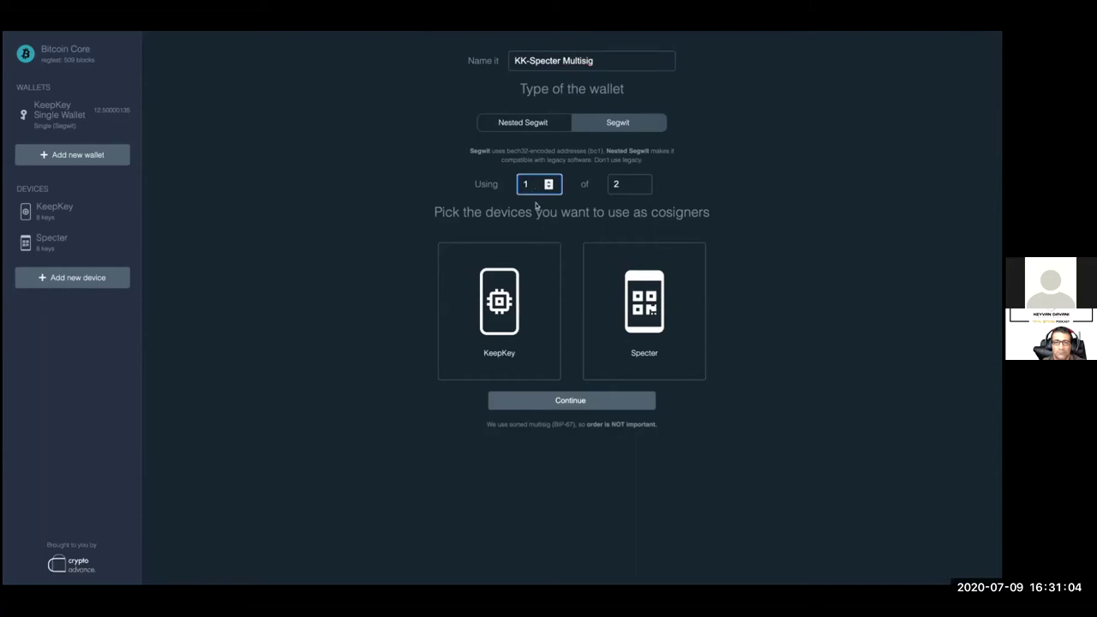
click(598, 183)
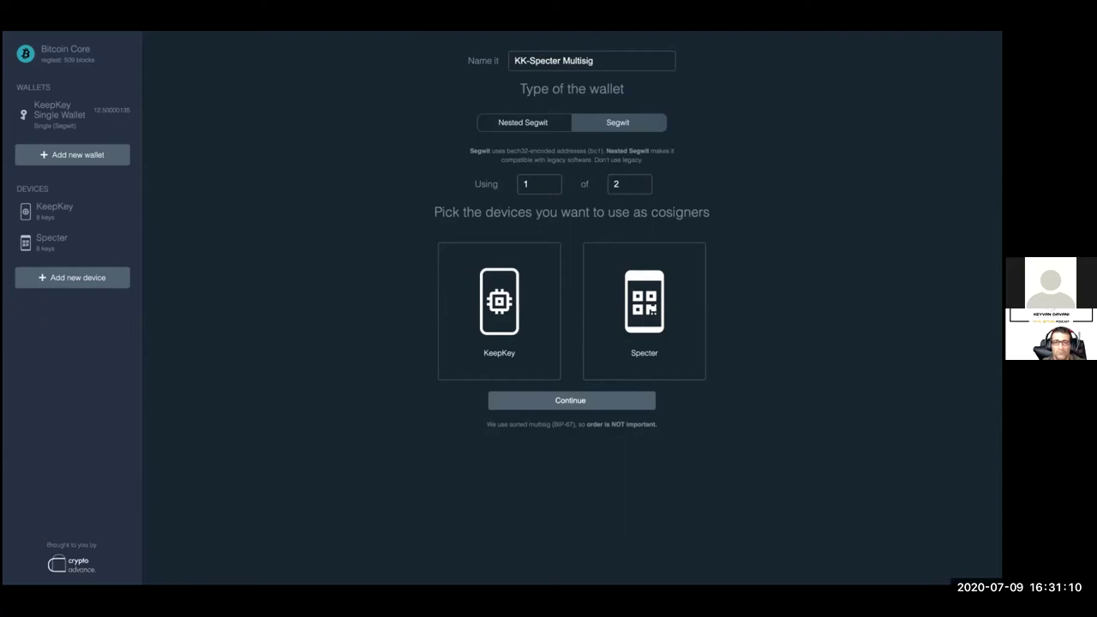
click(499, 310)
click(668, 314)
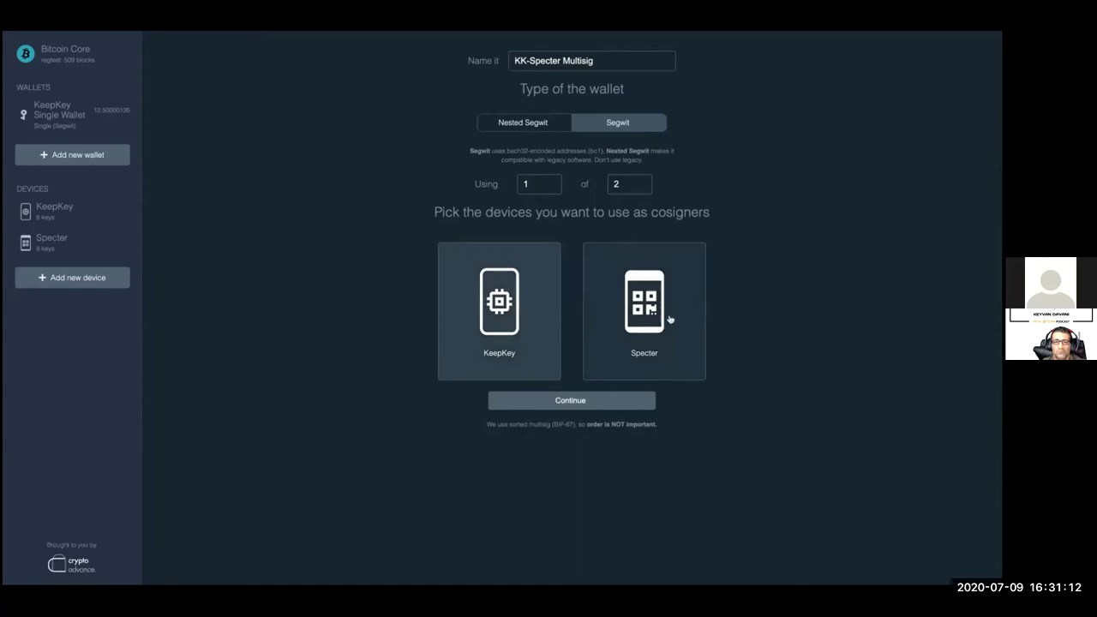
click(630, 405)
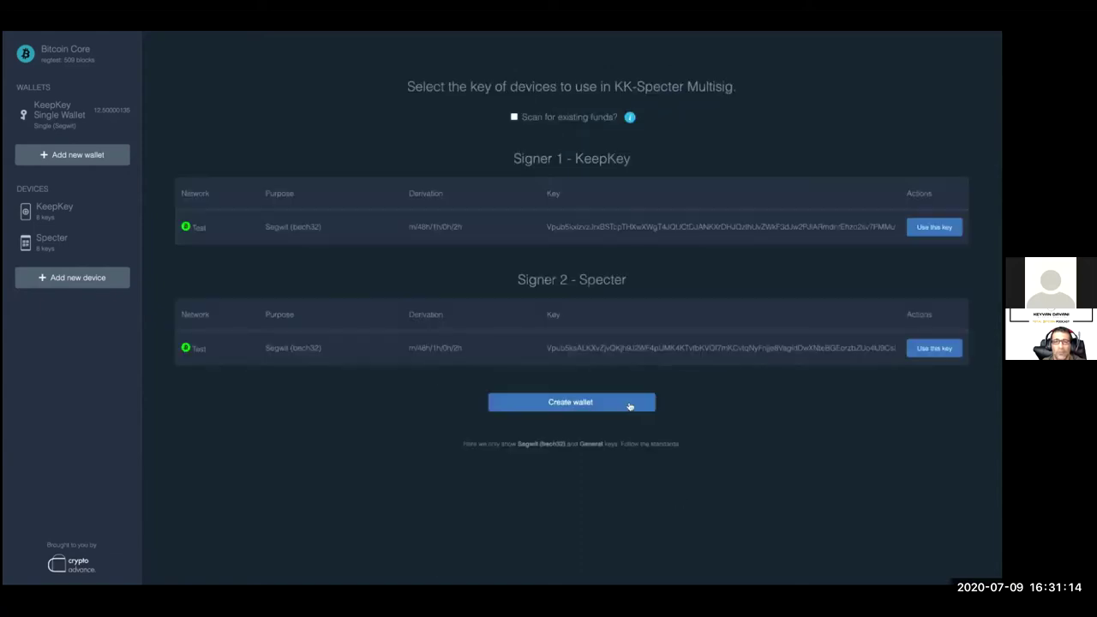
click(574, 400)
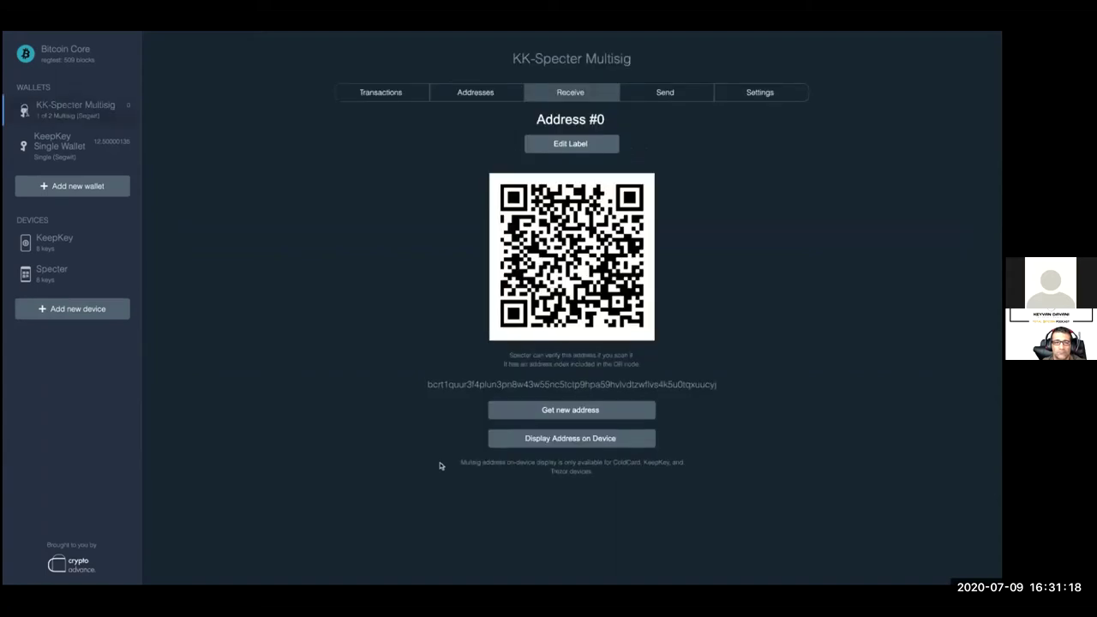
Step: Copy the multisig wallet's receive address and label that address "Single Sig migration"
double_click(481, 383)
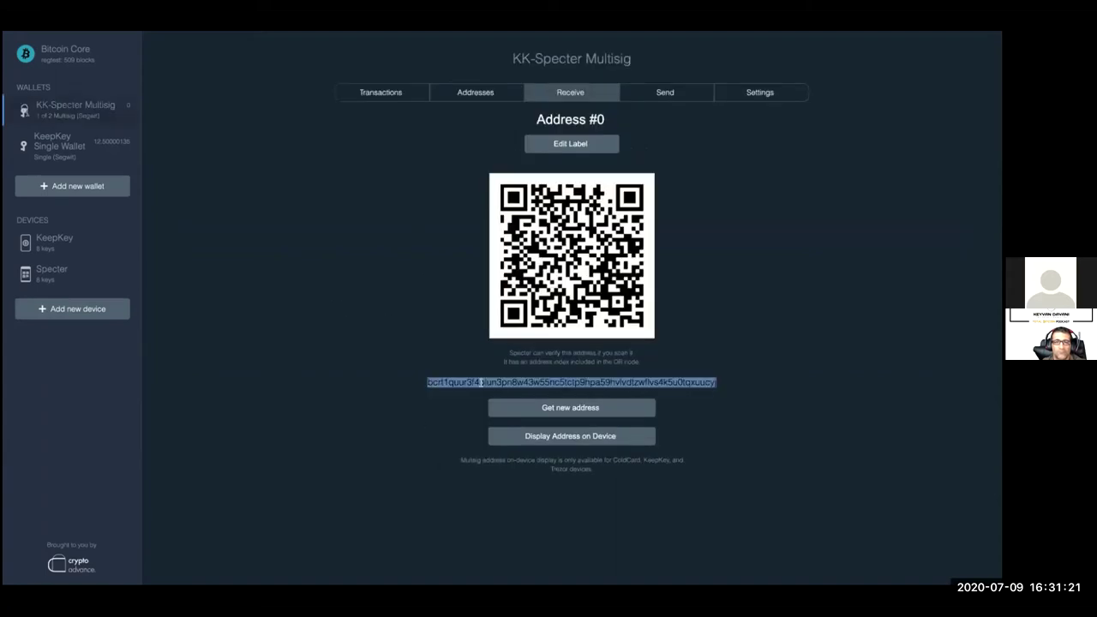
click(580, 144)
triple_click(588, 127)
text(Si)
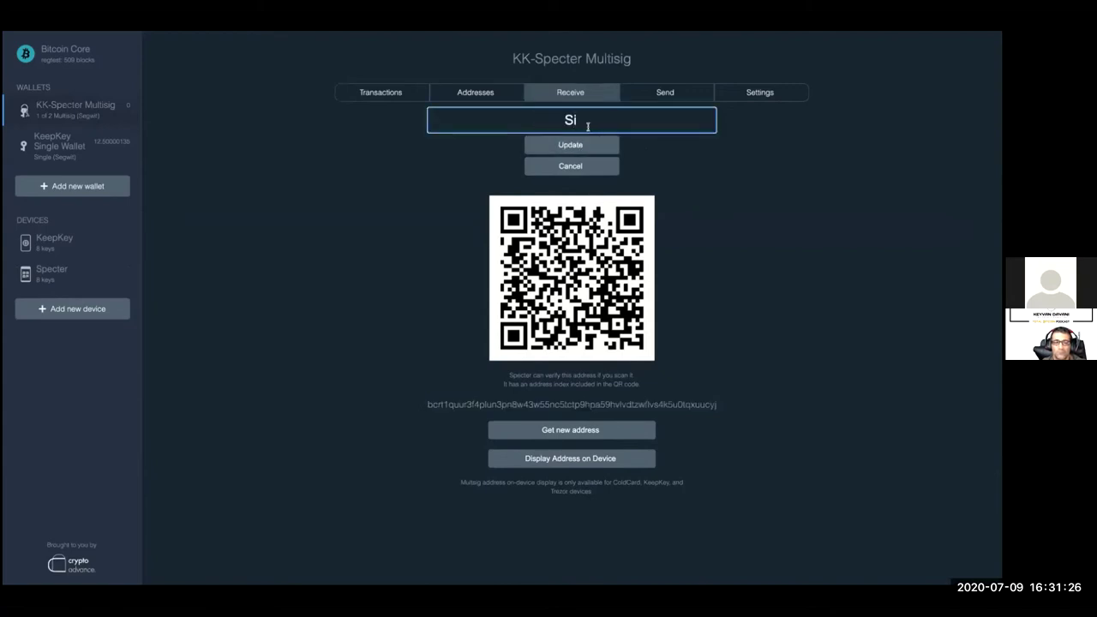
text(ngle )
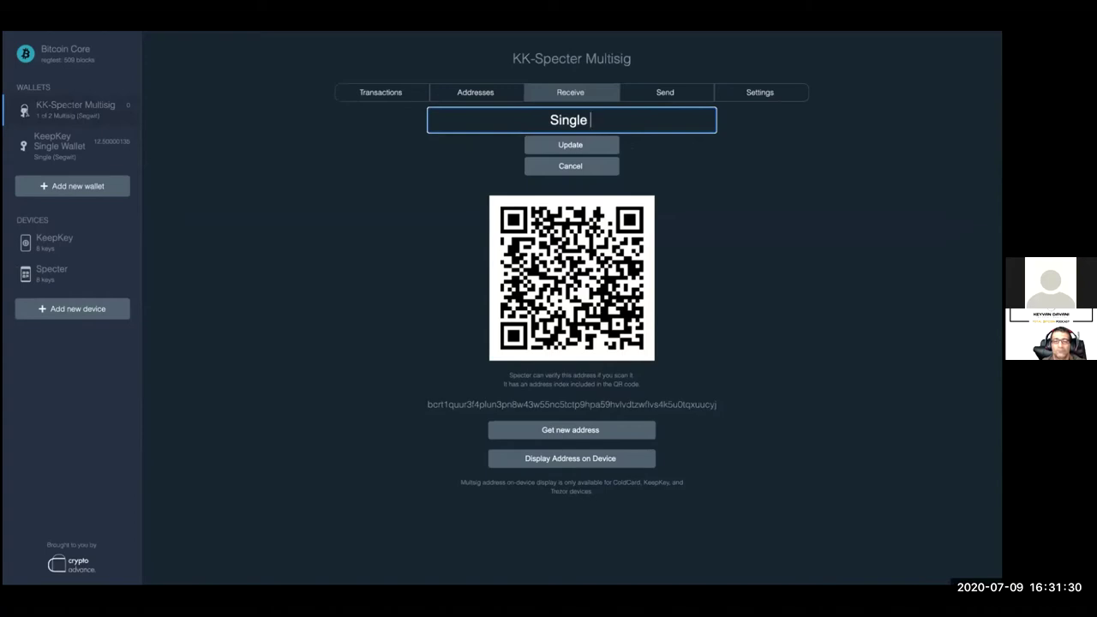
text(Sig migration)
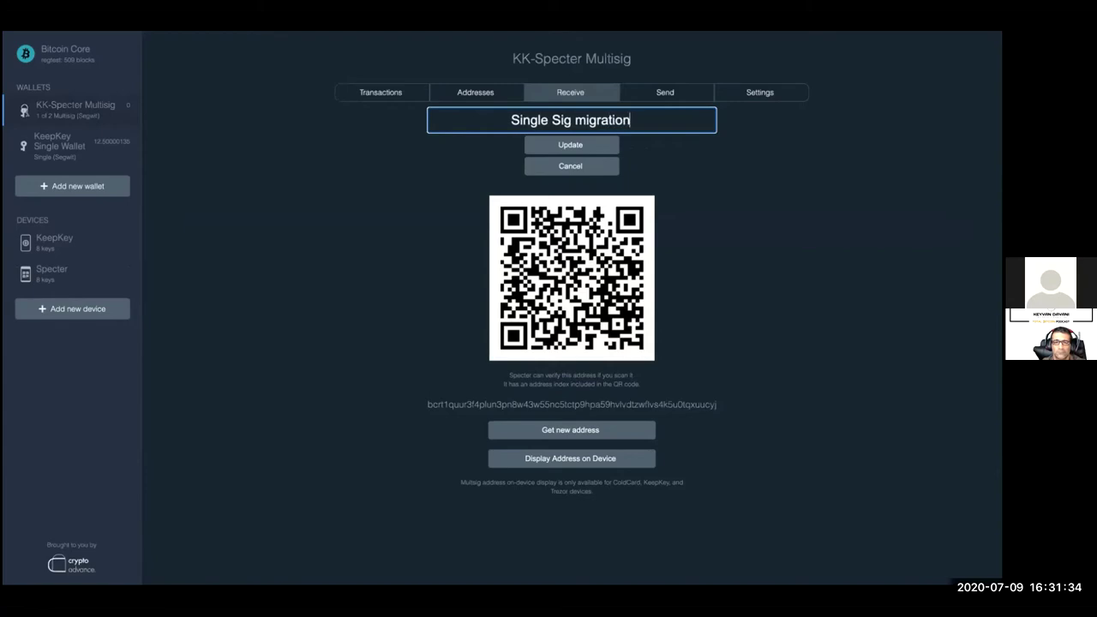
click(593, 143)
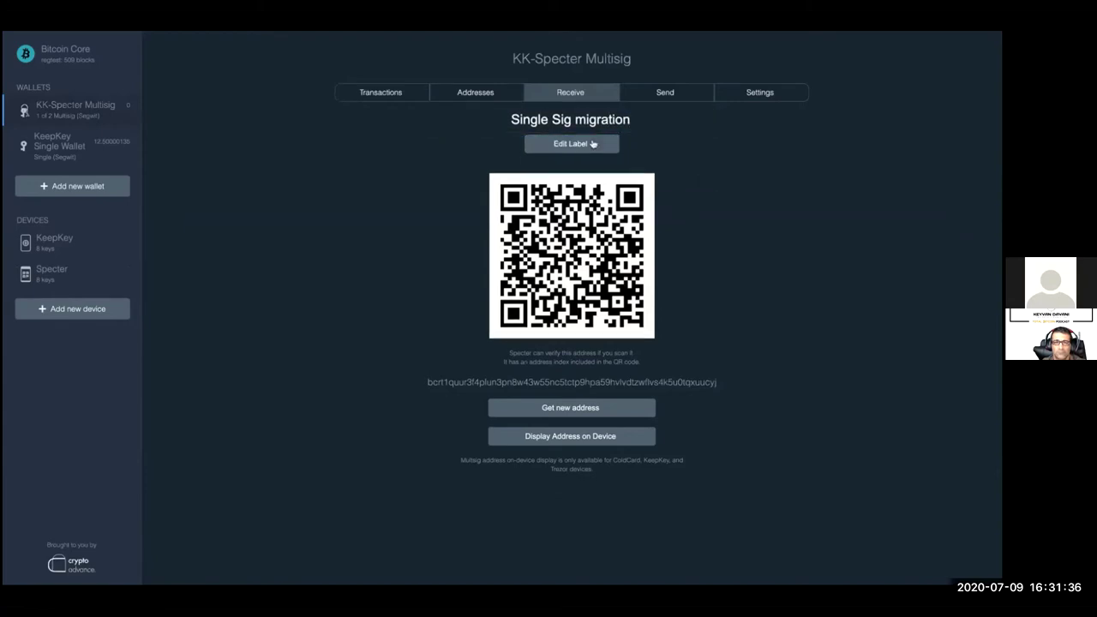
Step: Start a new send from KeepKey Single Wallet to the copied multisig address, labelled "New Multi Sig"
click(92, 143)
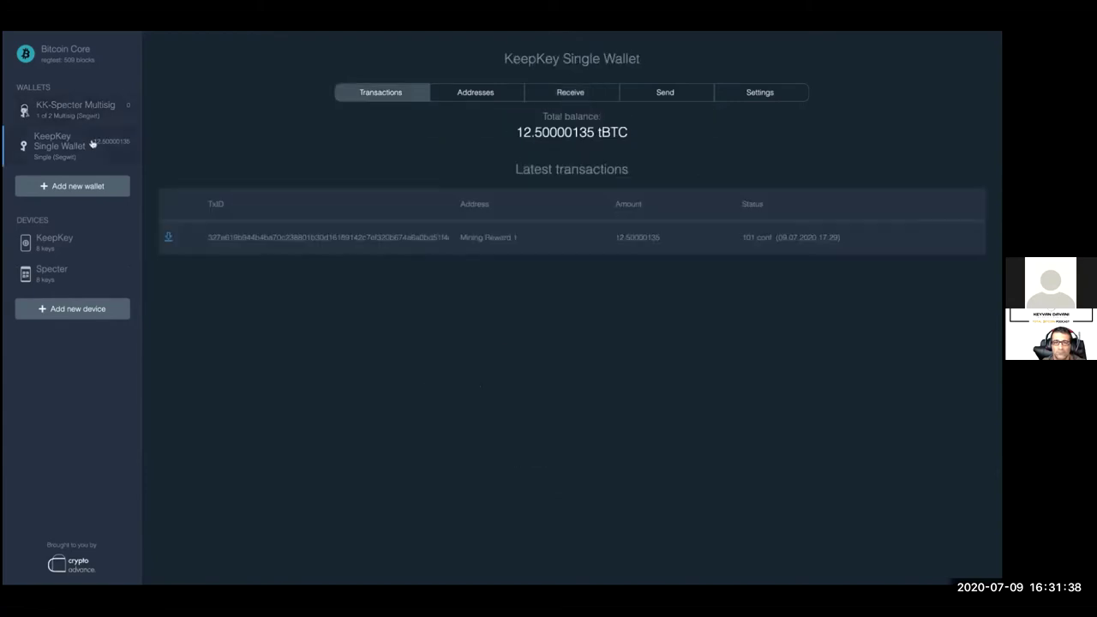
click(705, 96)
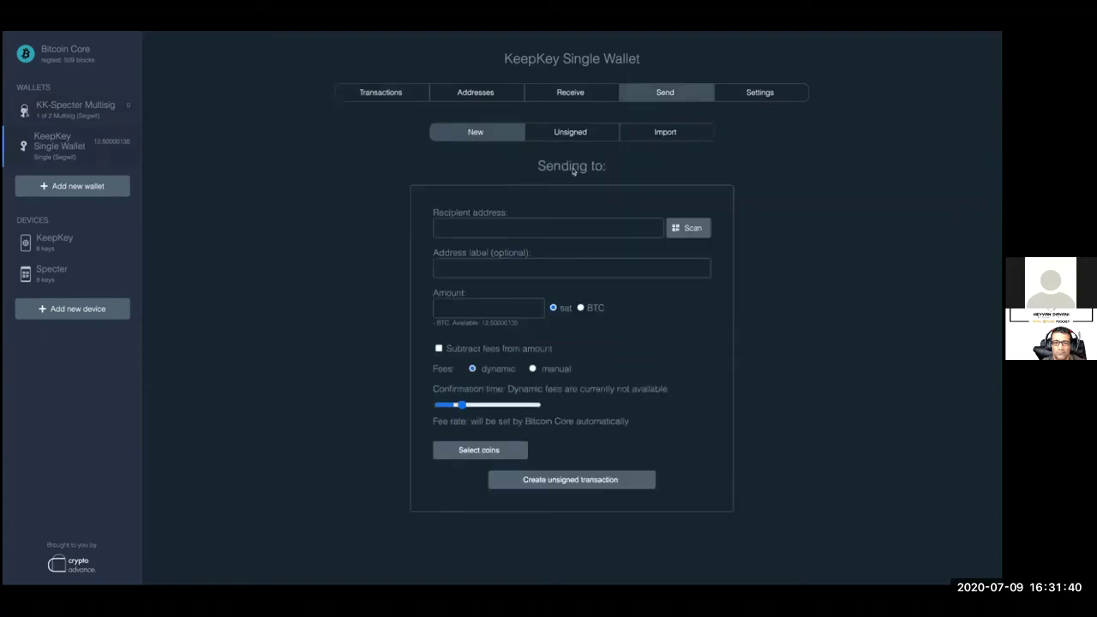
click(535, 225)
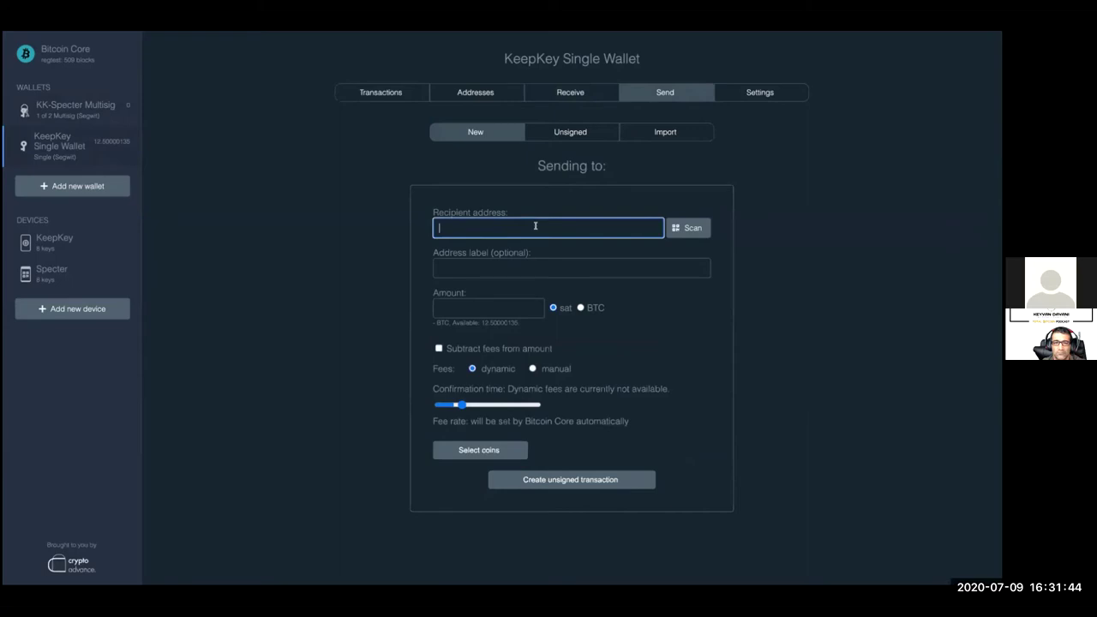
key(ctrl+v)
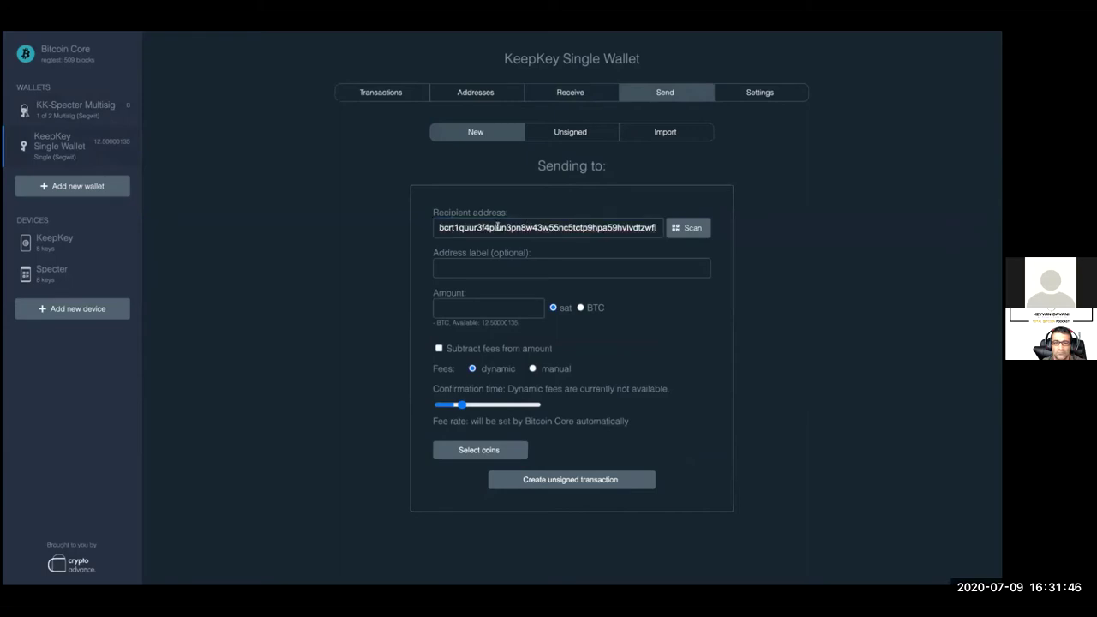
click(498, 265)
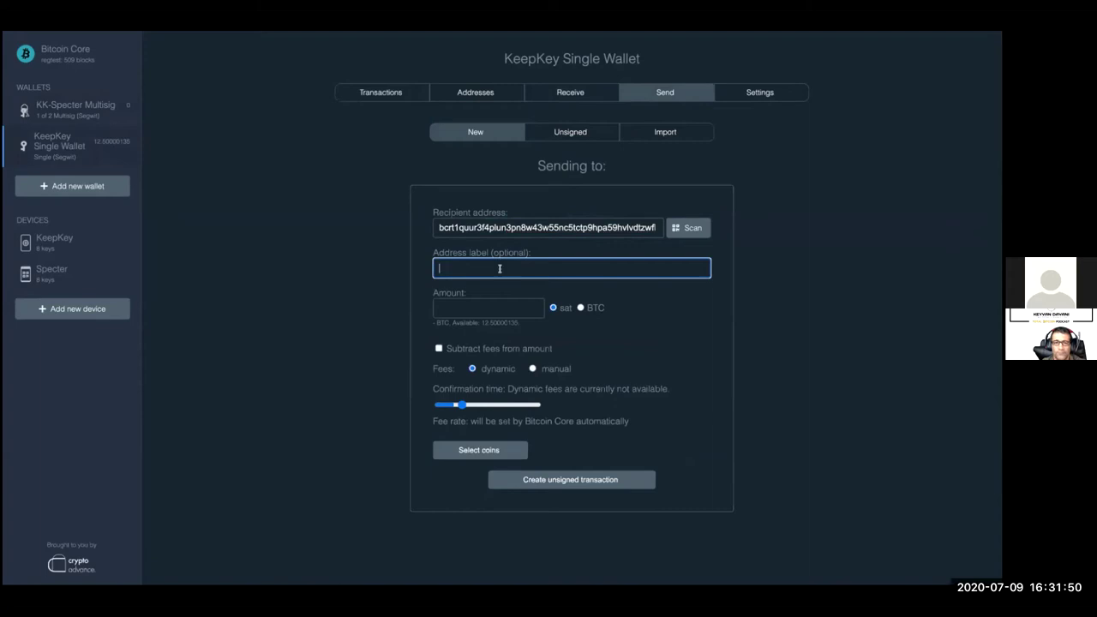
text(Mu)
text(lti Sig)
text(New)
Step: Set the amount to send to 1 BTC
click(461, 310)
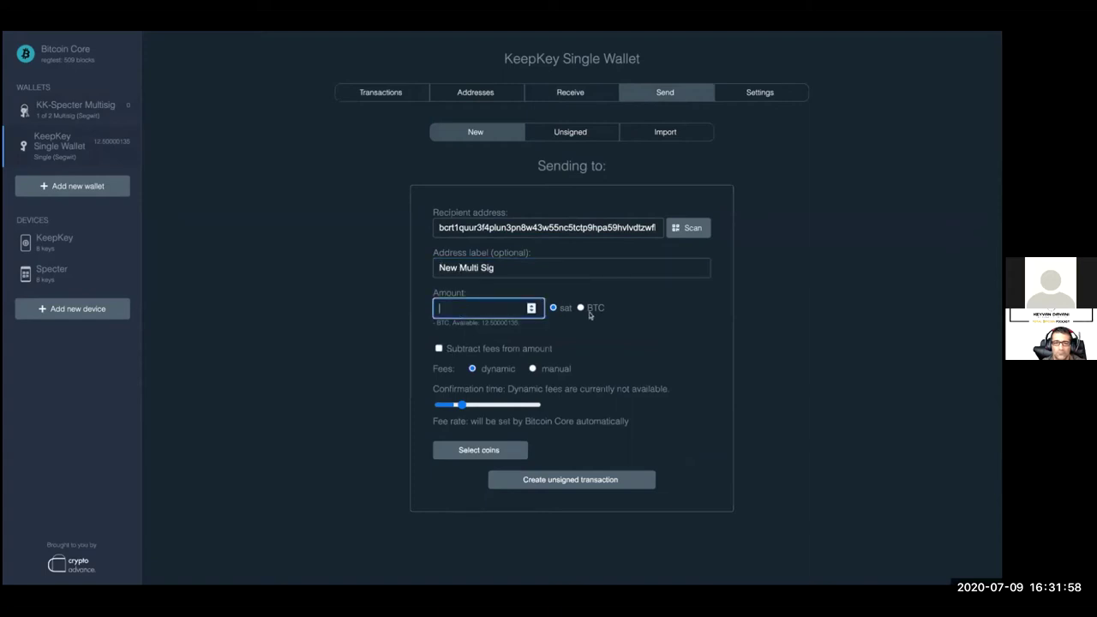
click(595, 309)
click(524, 306)
text(1)
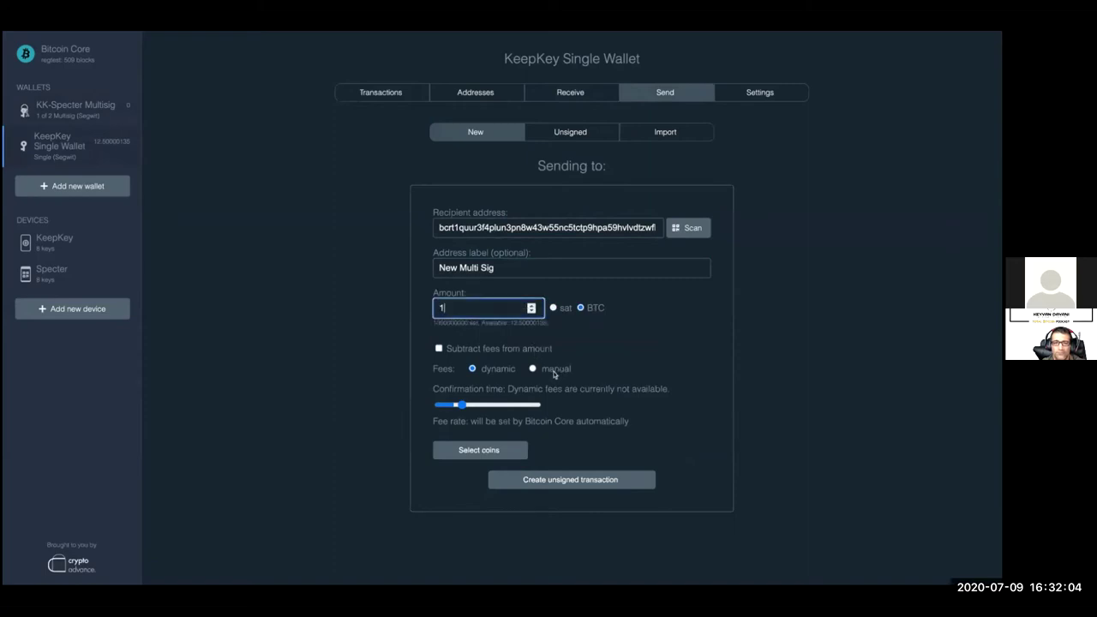
Step: Choose manual fees with a rate of 1 sat/B and create the unsigned transaction
click(561, 372)
click(467, 403)
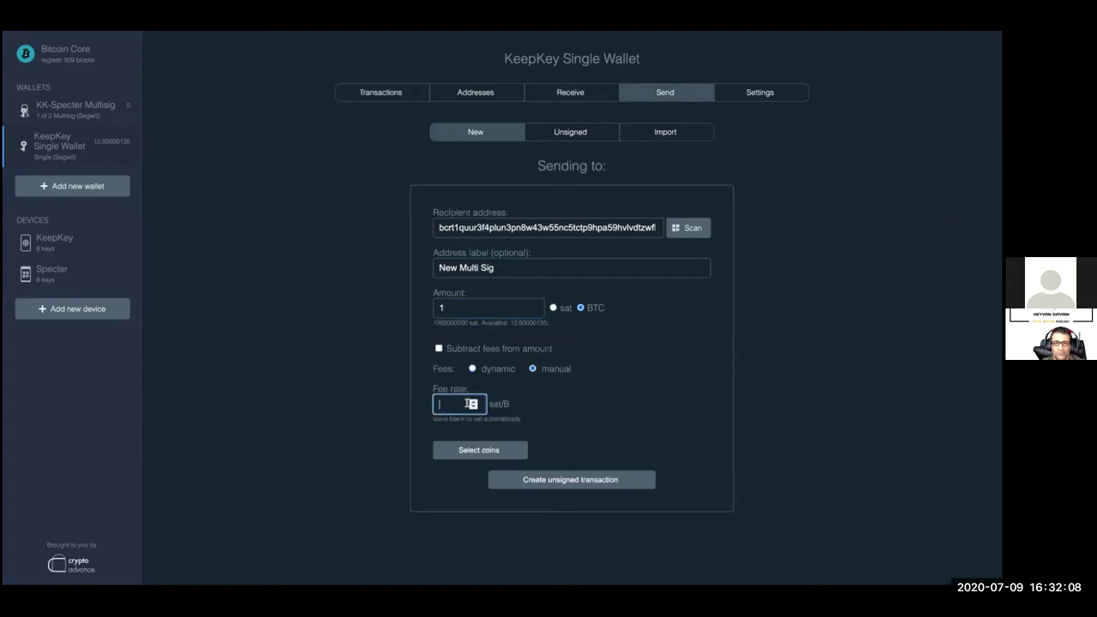
click(489, 371)
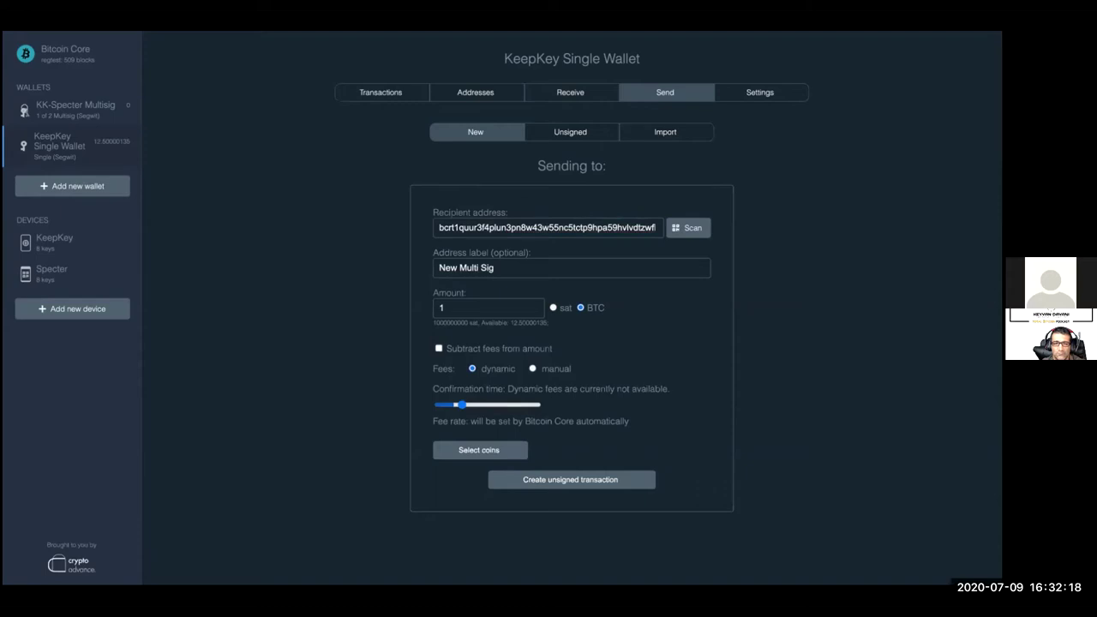
click(549, 370)
click(459, 408)
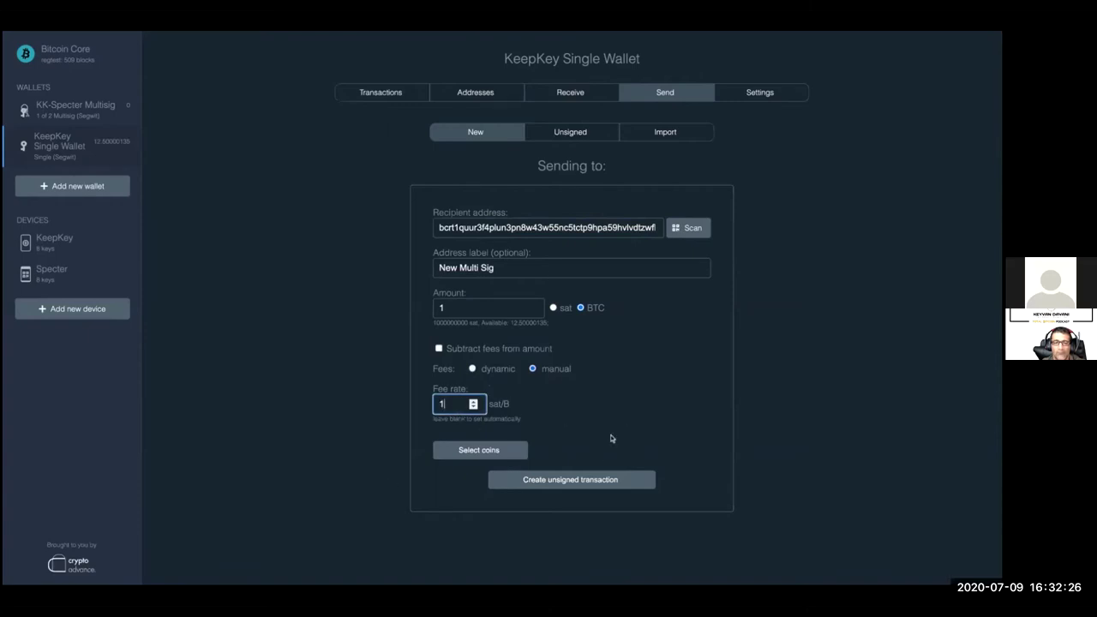
click(557, 480)
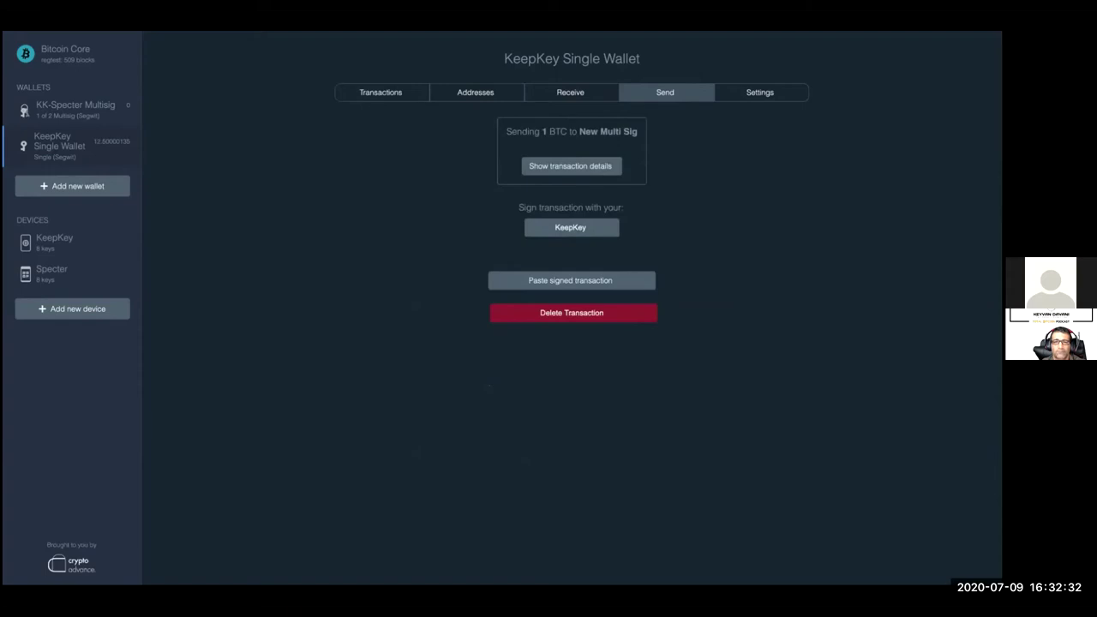
Step: Review the transaction's details, including its fee, inputs, outputs and raw PSBT, and hide them again
click(580, 168)
scroll(563, 252, down, 1)
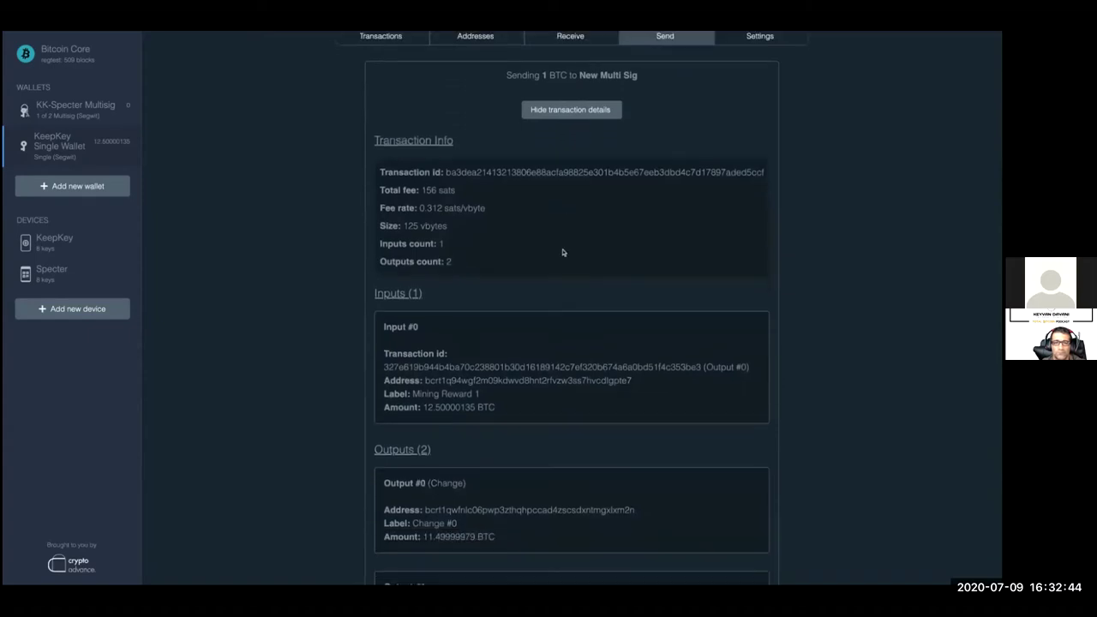
scroll(503, 255, down, 1)
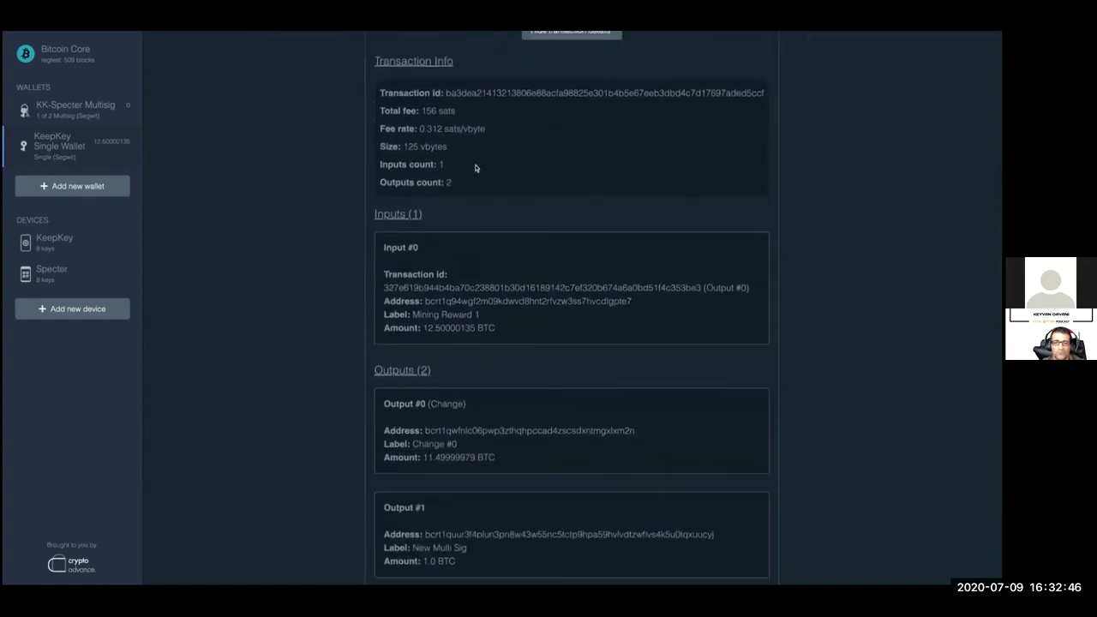
scroll(442, 127, down, 1)
scroll(437, 129, down, 2)
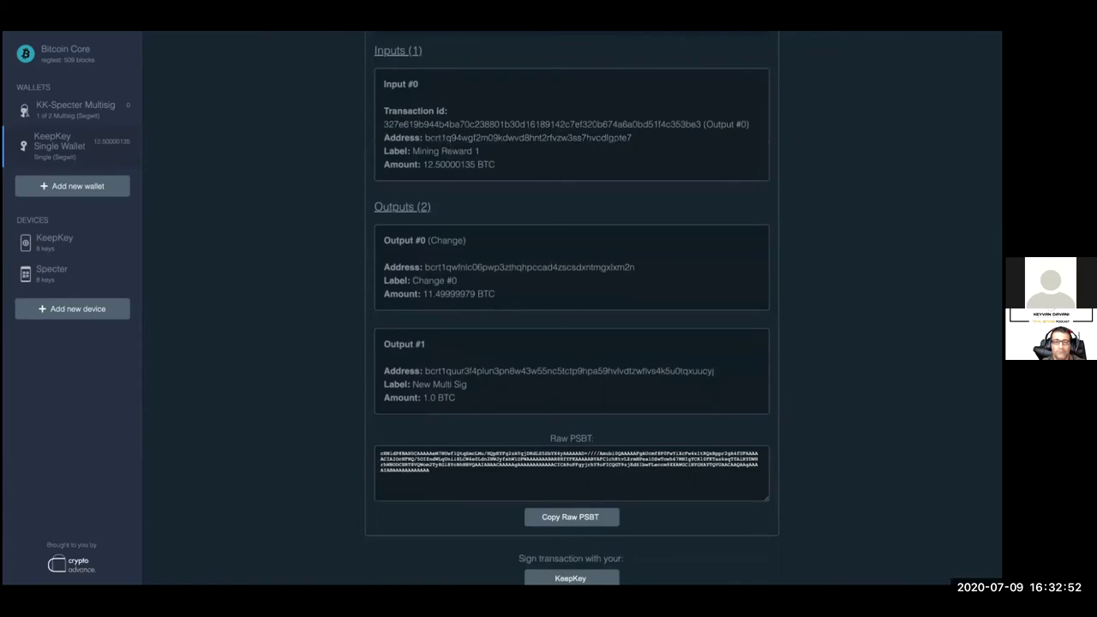
scroll(574, 161, up, 5)
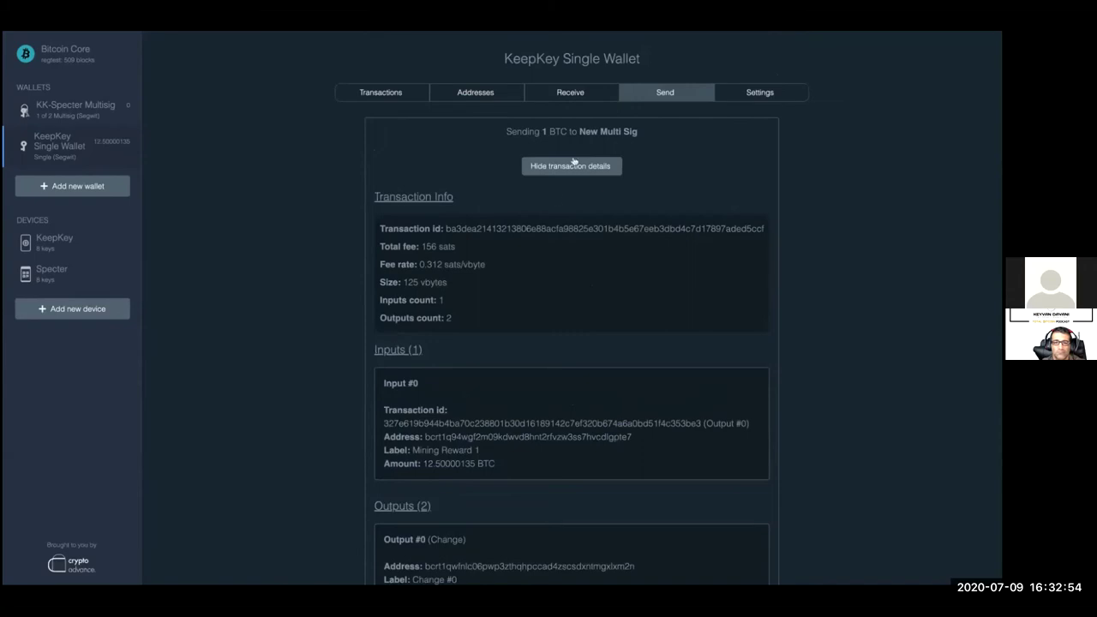
click(575, 164)
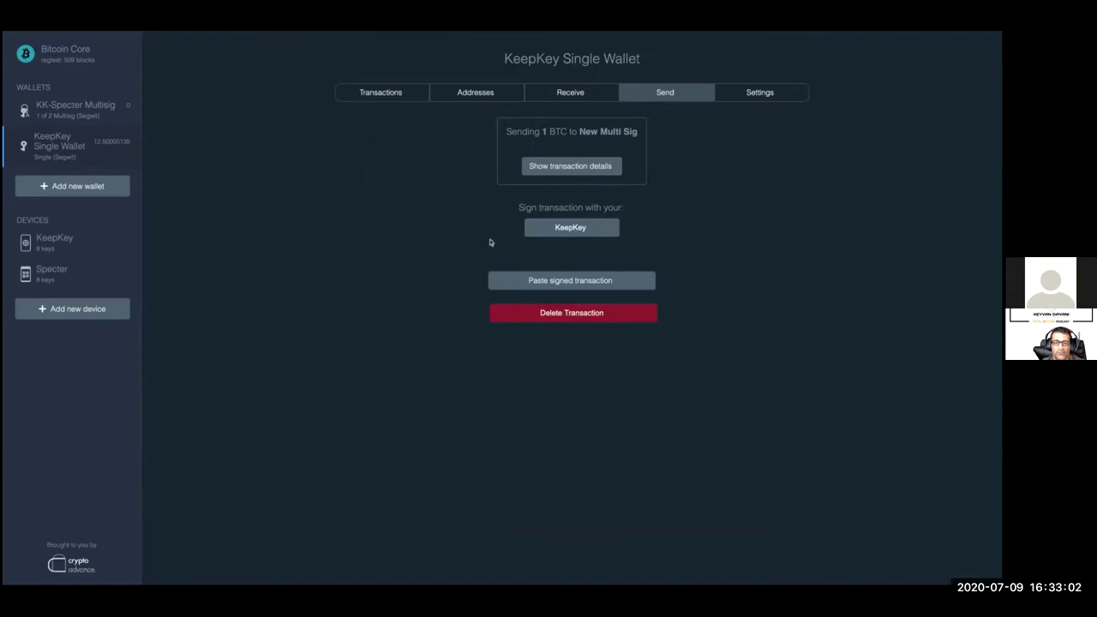
Step: Sign the transaction with the KeepKey over USB, entering the device PIN, and broadcast it
click(568, 231)
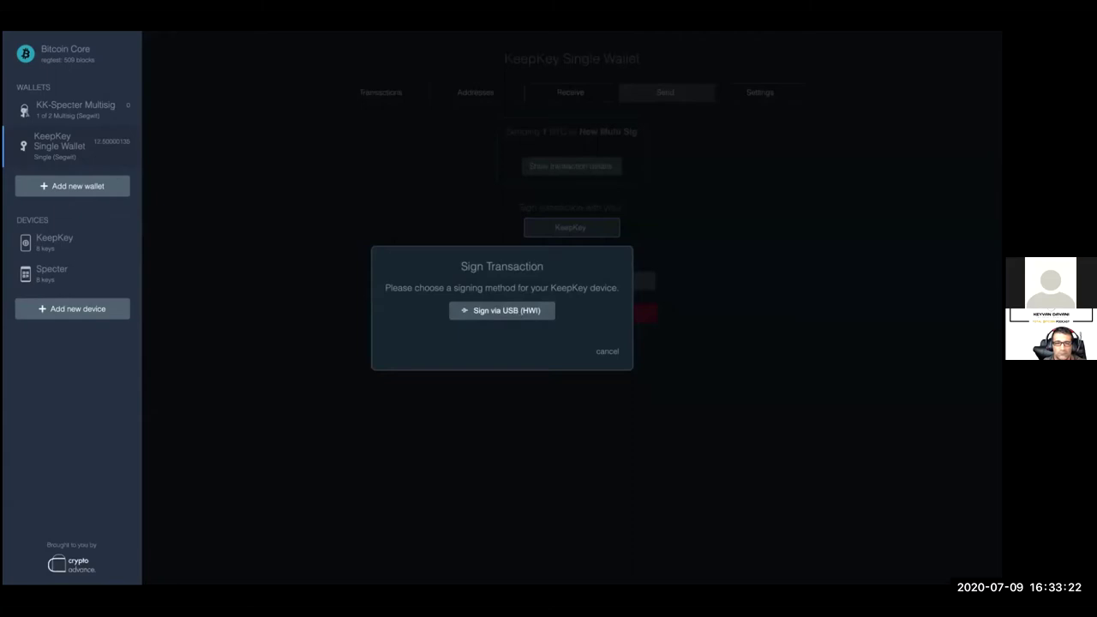
click(501, 310)
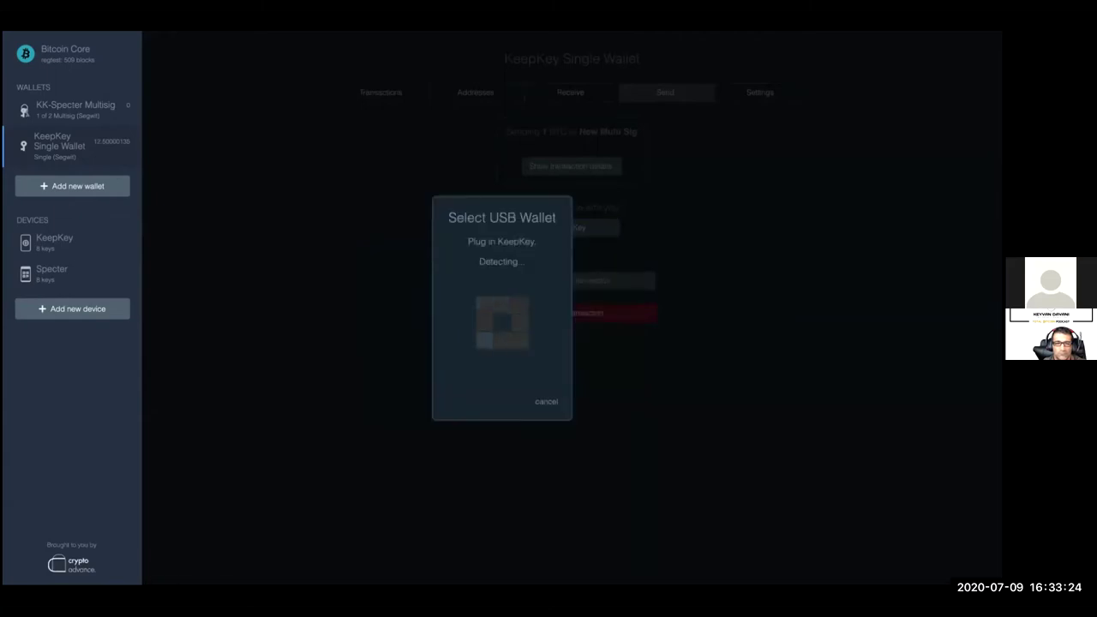
click(511, 331)
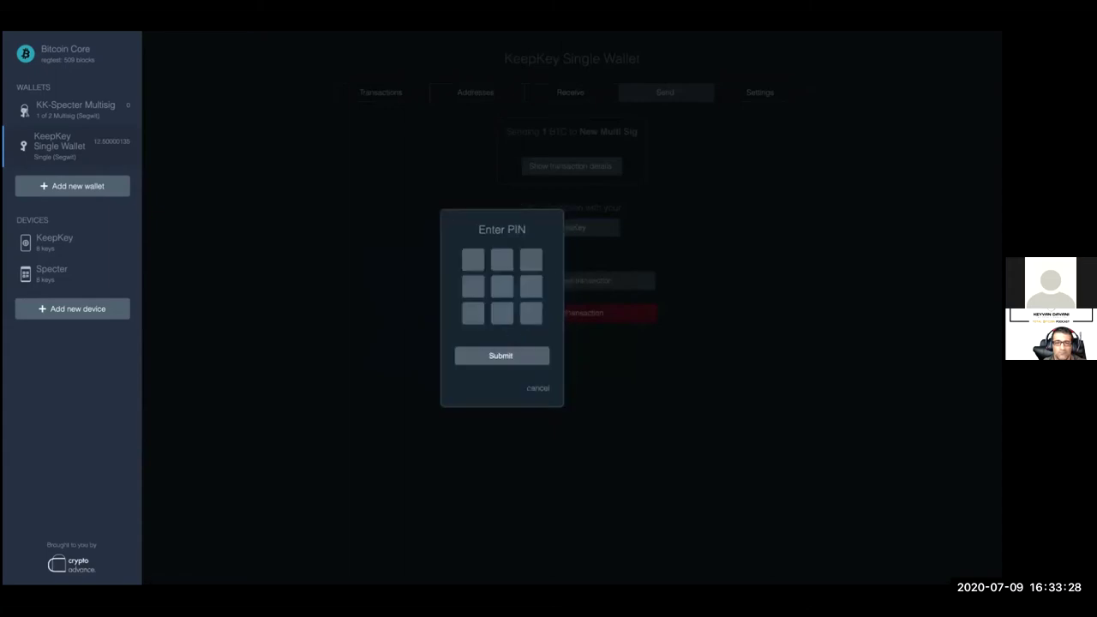
click(501, 286)
click(538, 291)
click(531, 360)
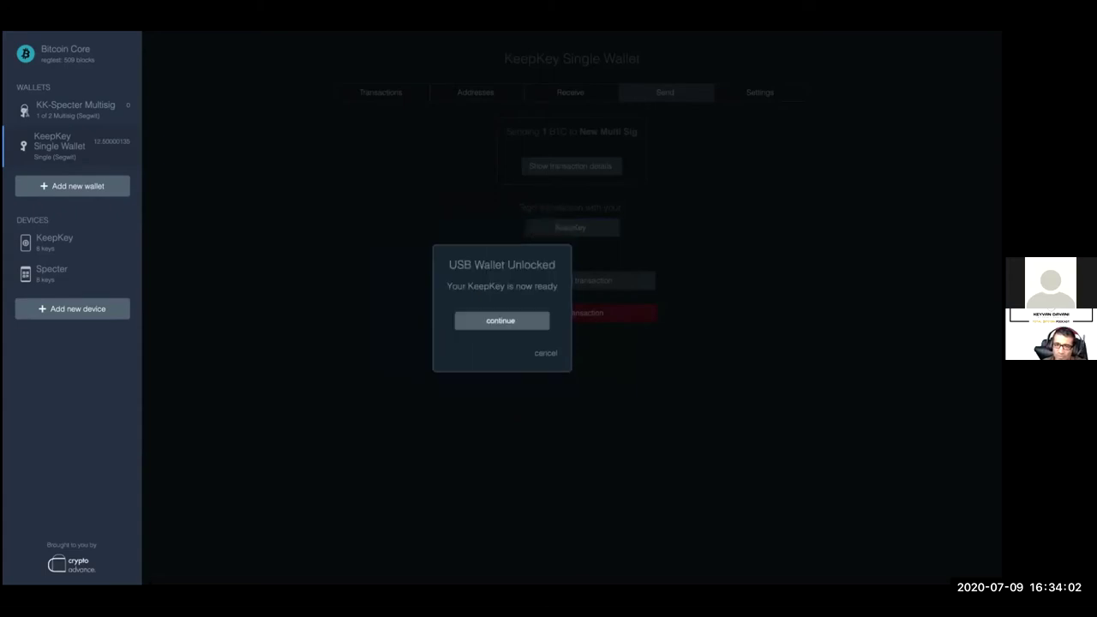
click(512, 321)
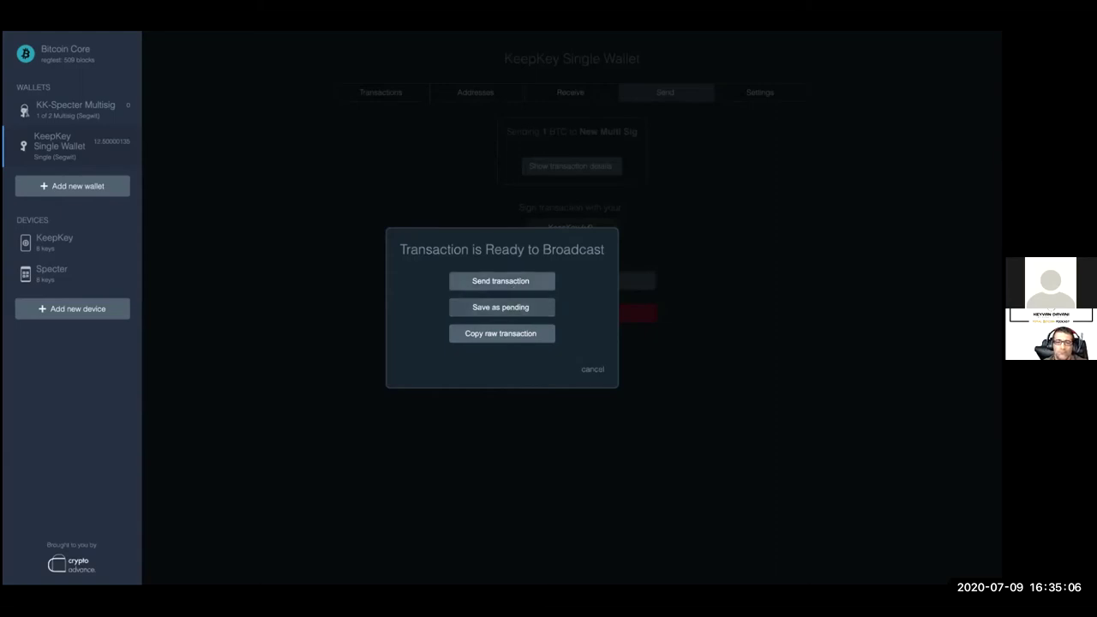
click(513, 286)
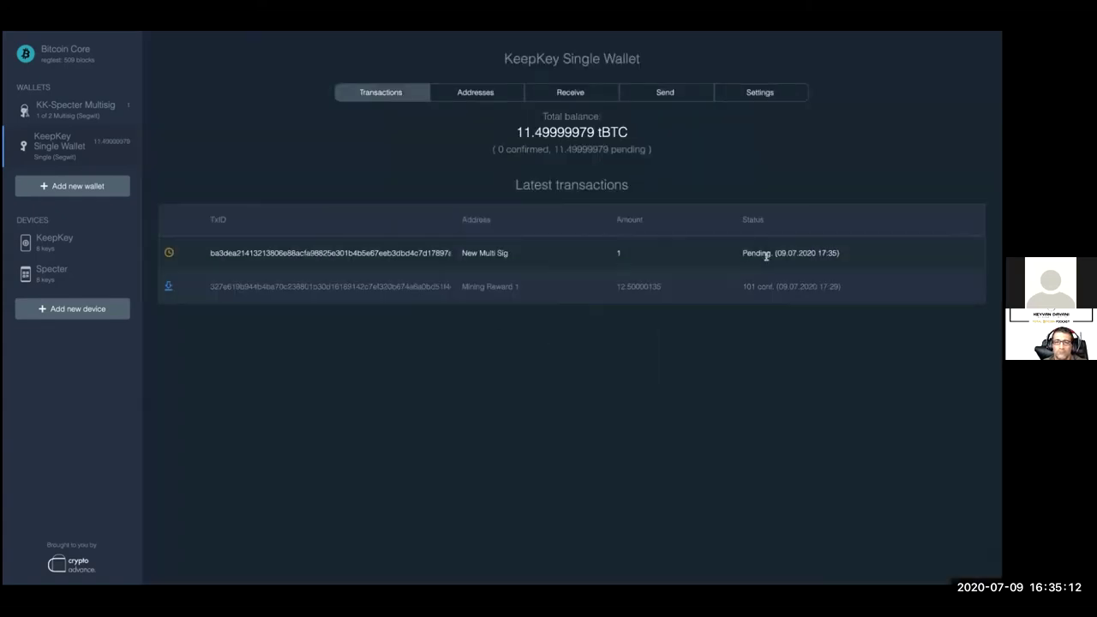
Step: Check the KK-Specter Multisig wallet's balance and look through the list of wallets and devices
click(99, 105)
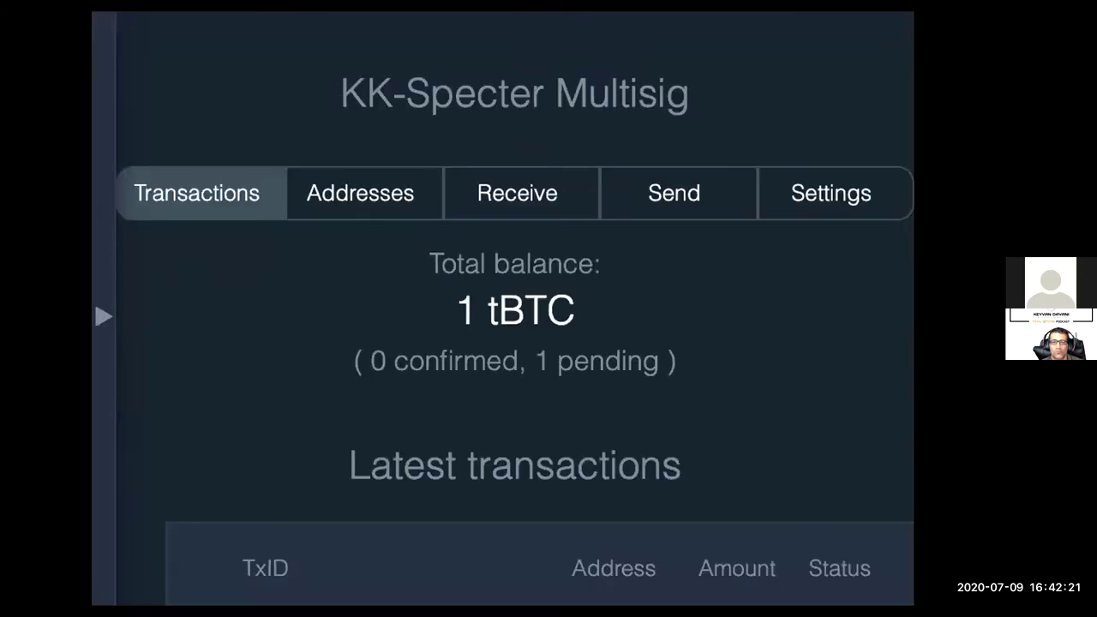
click(103, 317)
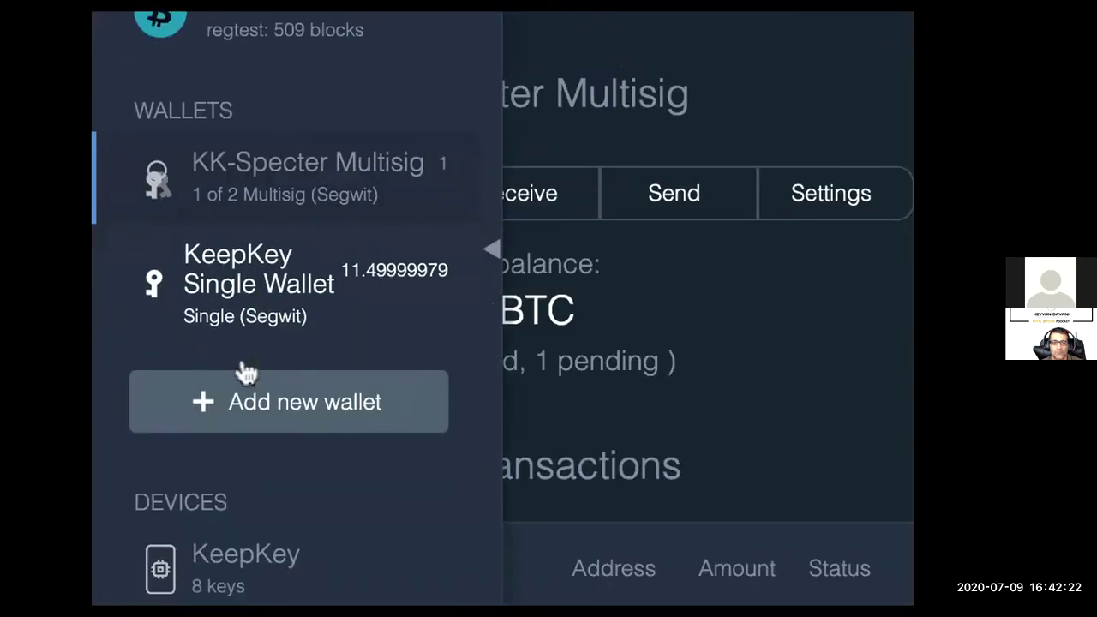
scroll(246, 370, down, 1)
click(528, 351)
click(108, 277)
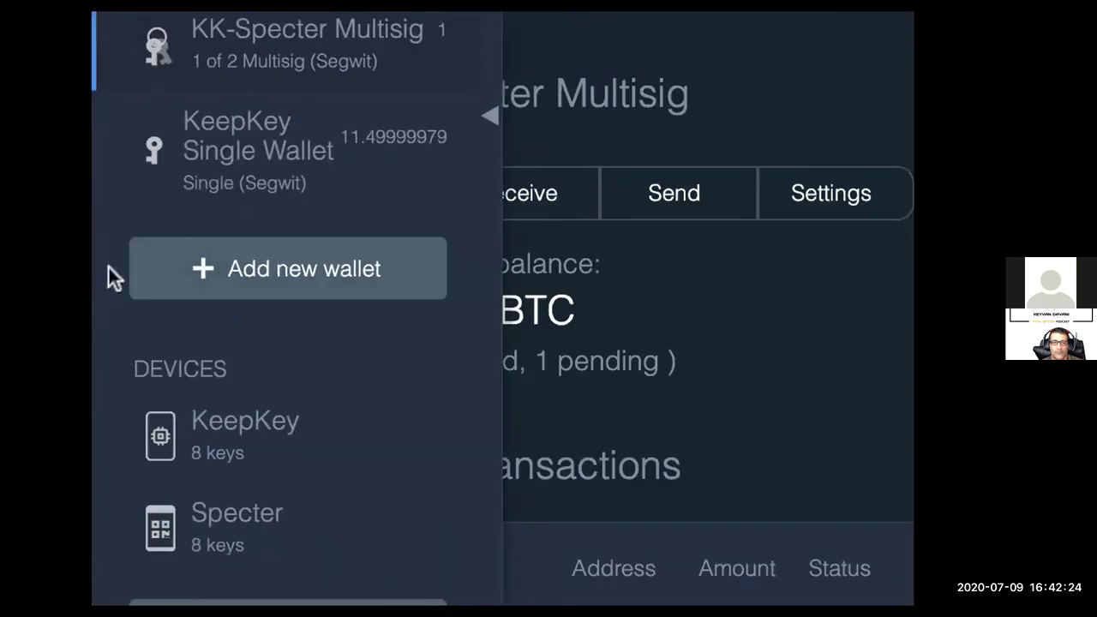
scroll(110, 270, up, 1)
click(110, 270)
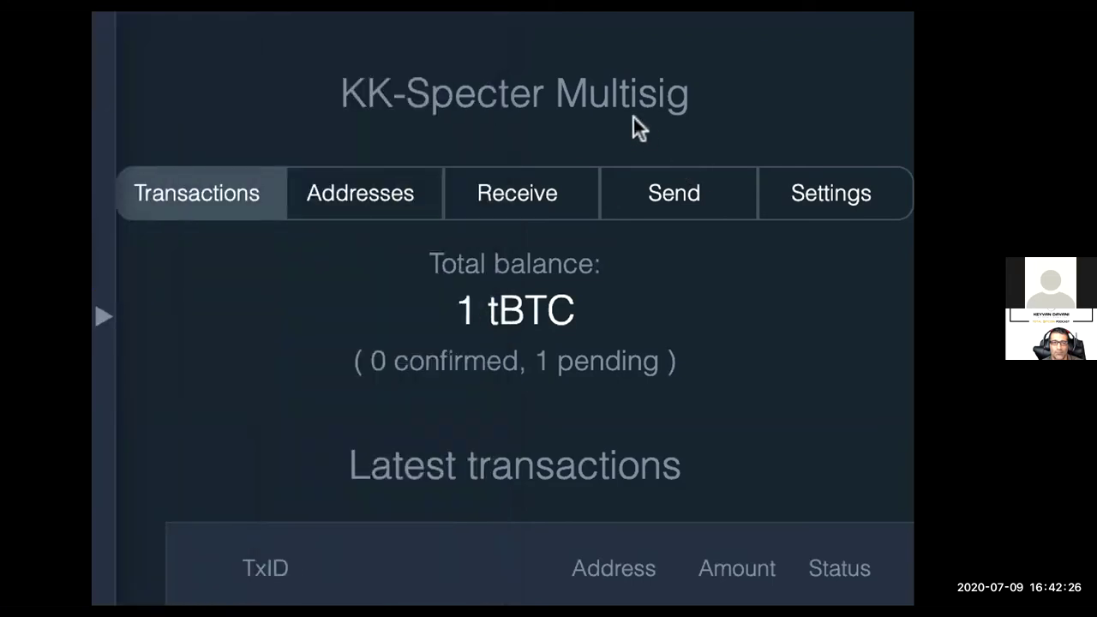
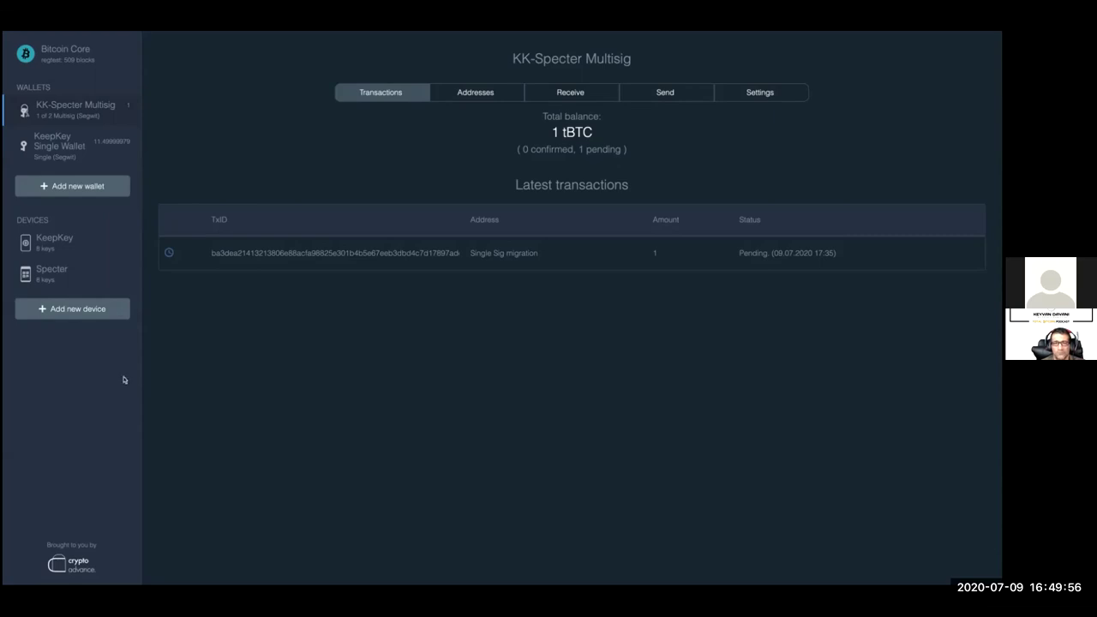
Step: View the multisig wallet's options for sending, managing unsigned transactions and importing a PSBT
click(665, 92)
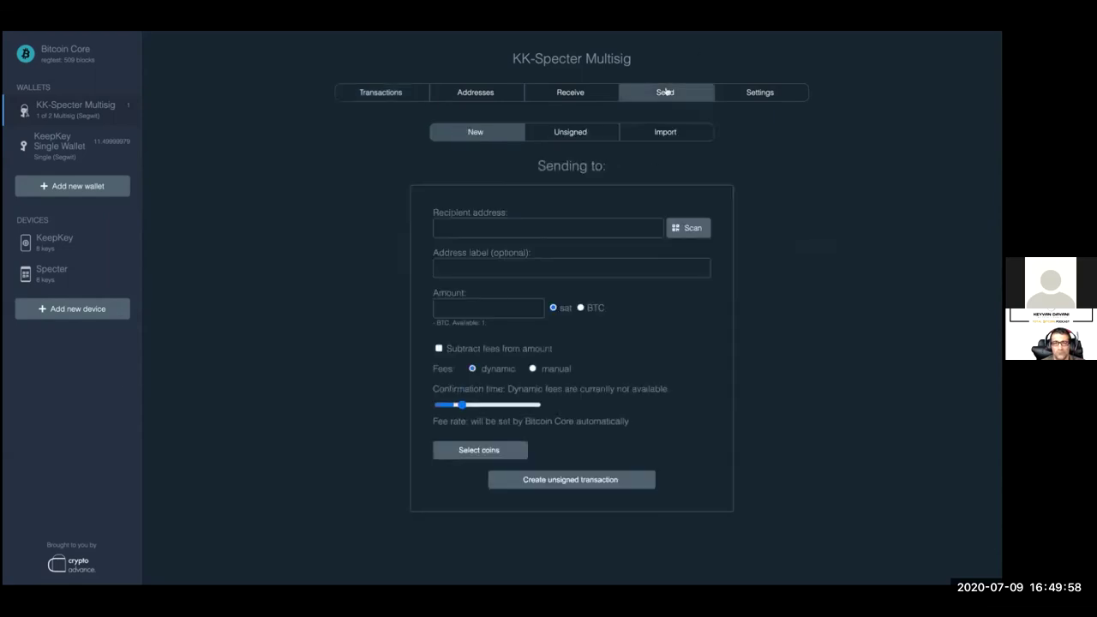
click(611, 131)
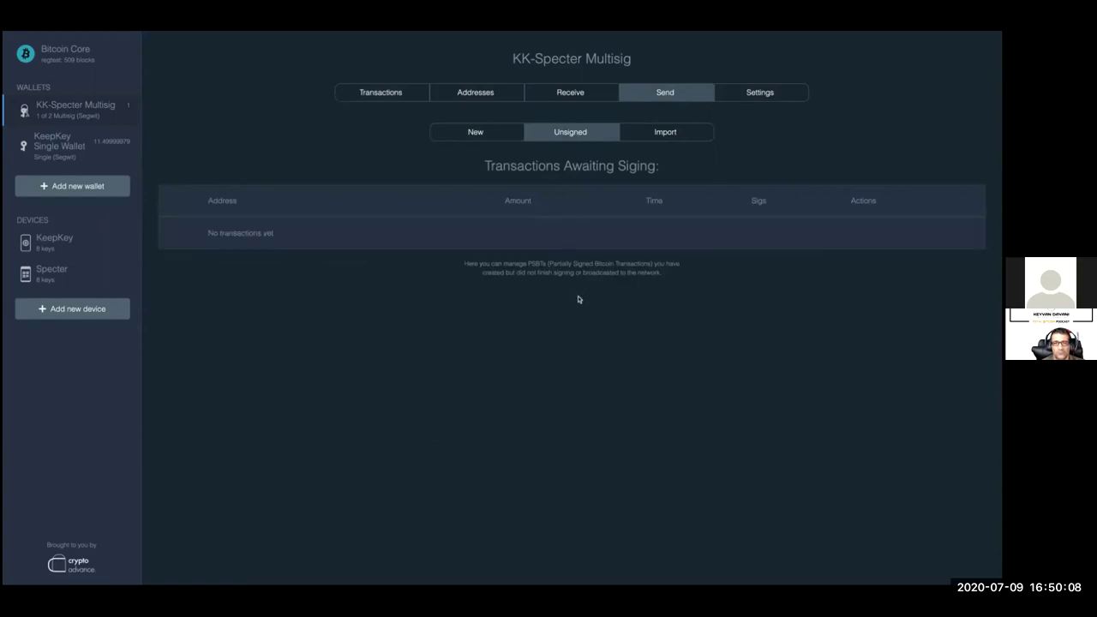
click(677, 131)
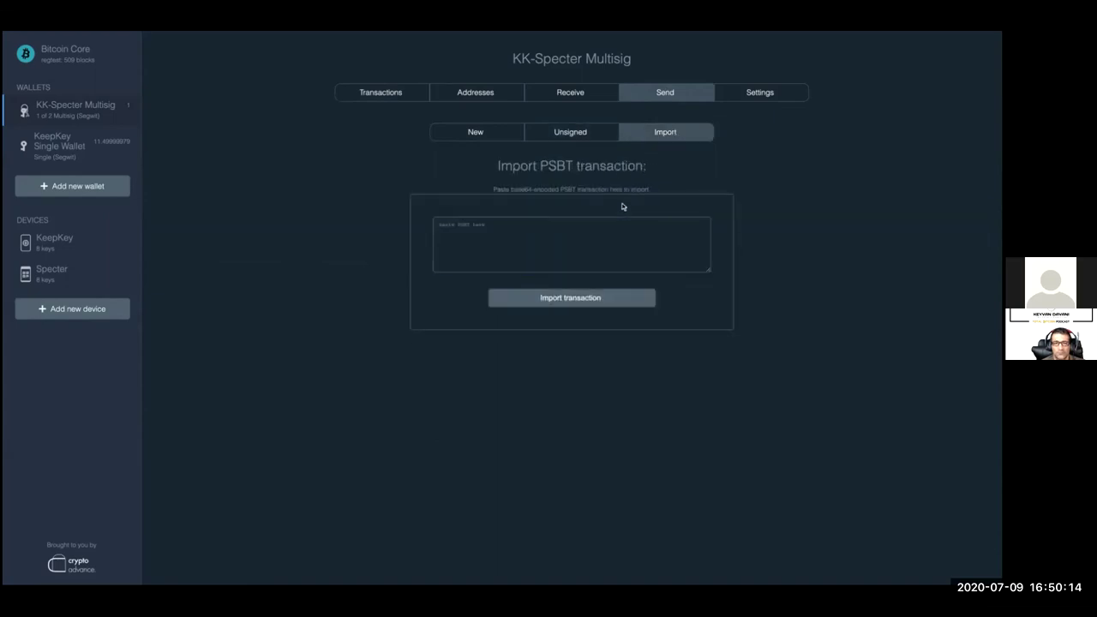
Step: Open the KK-Specter Multisig wallet's transaction history
click(409, 92)
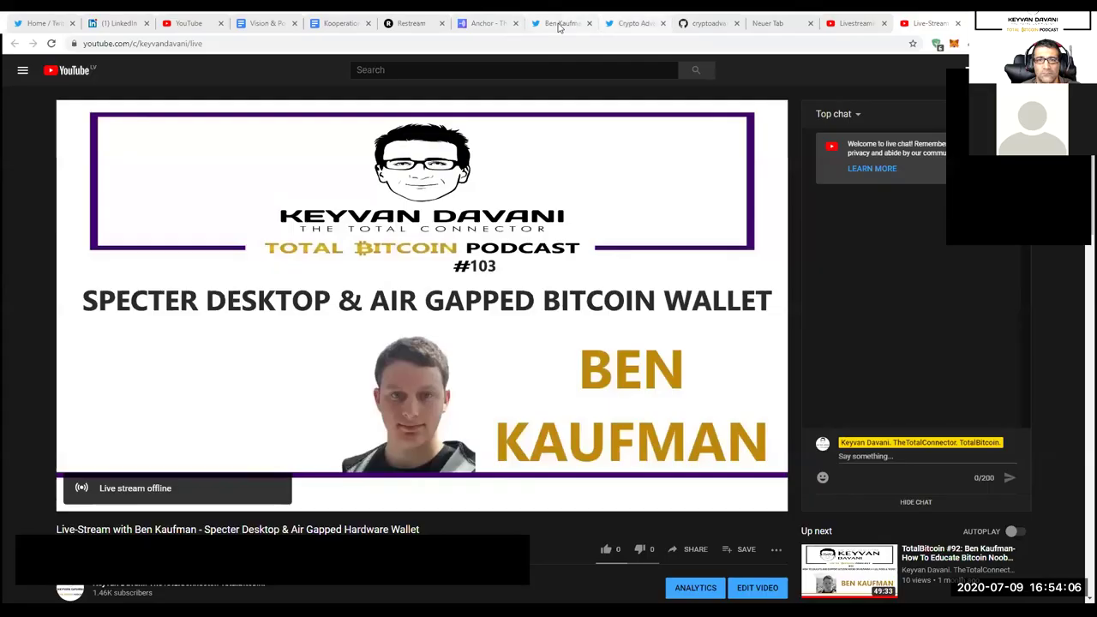
Step: Switch to Chrome and view the podcast guest's Twitter profile, then Crypto Advance's Twitter and GitHub pages, highlighting the Twitter handles
click(561, 23)
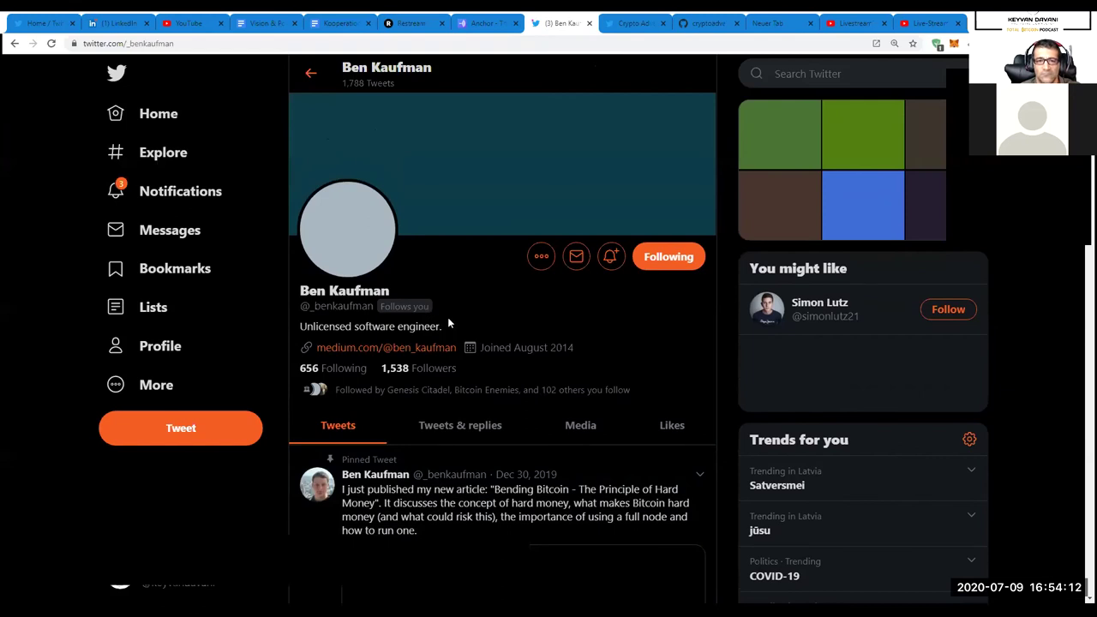
drag(398, 306, 309, 306)
click(309, 306)
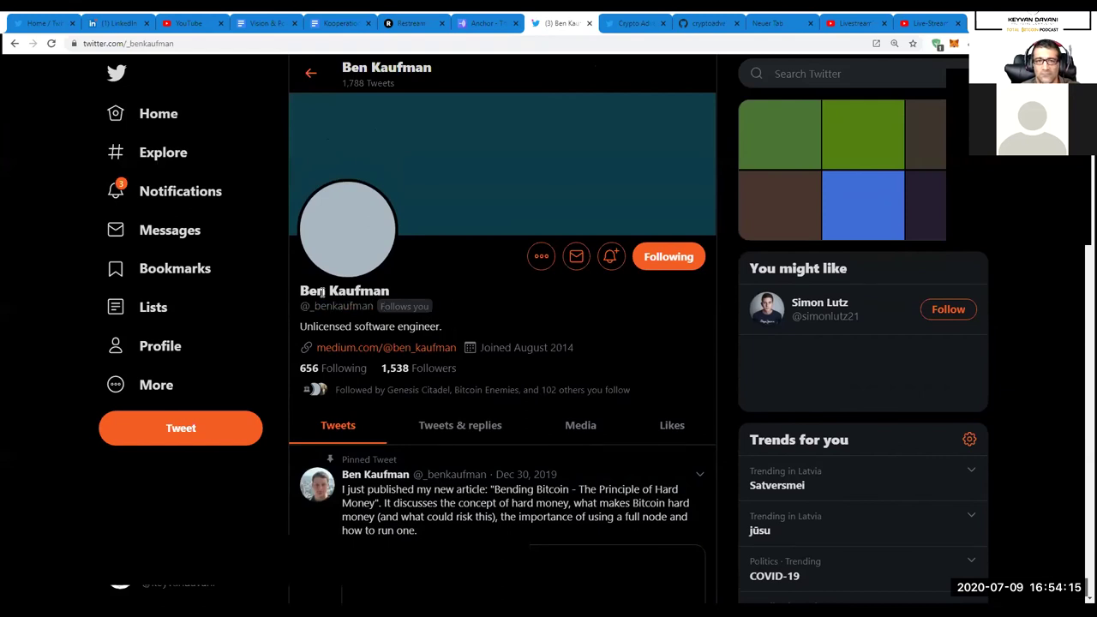
click(628, 21)
drag(400, 307, 304, 311)
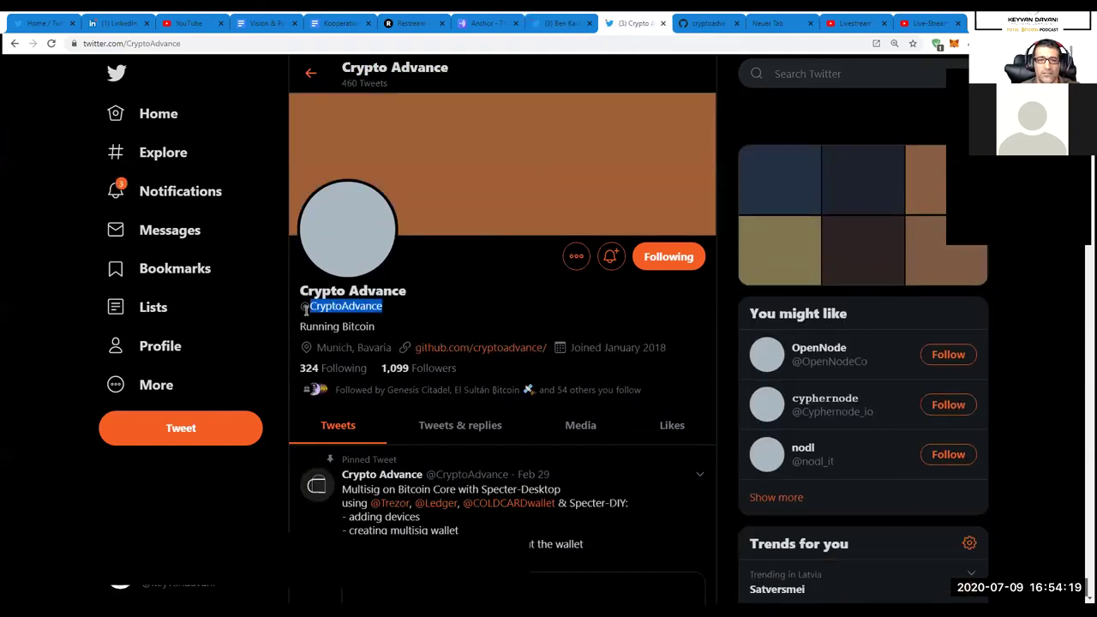
click(710, 22)
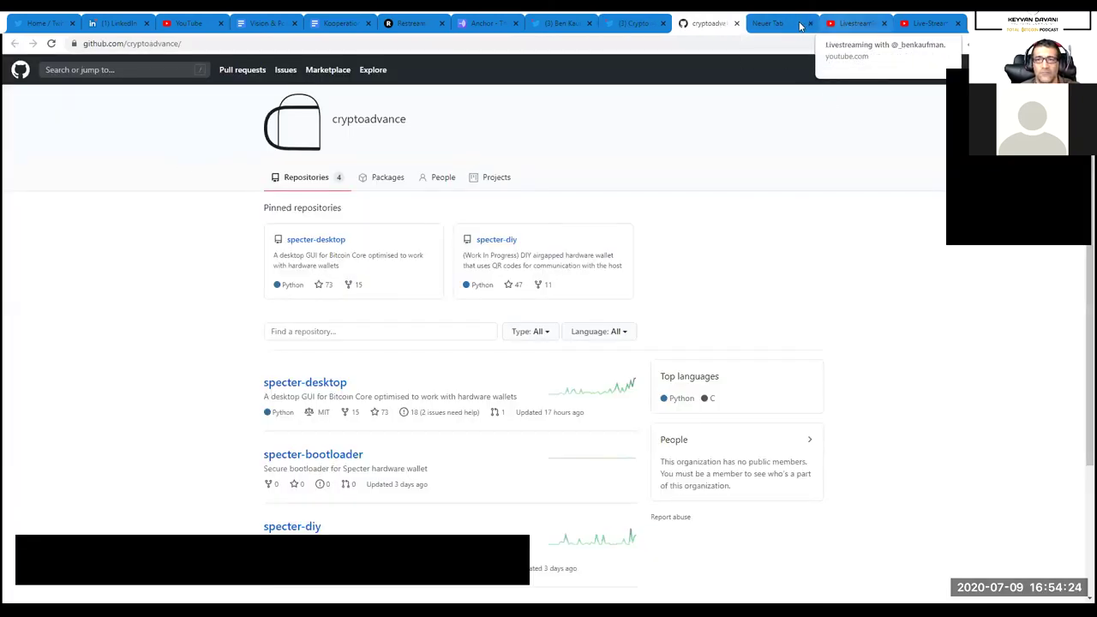
Step: Revisit the guest's and Crypto Advance's Twitter profiles and clear the highlight on the Crypto Advance handle
click(637, 23)
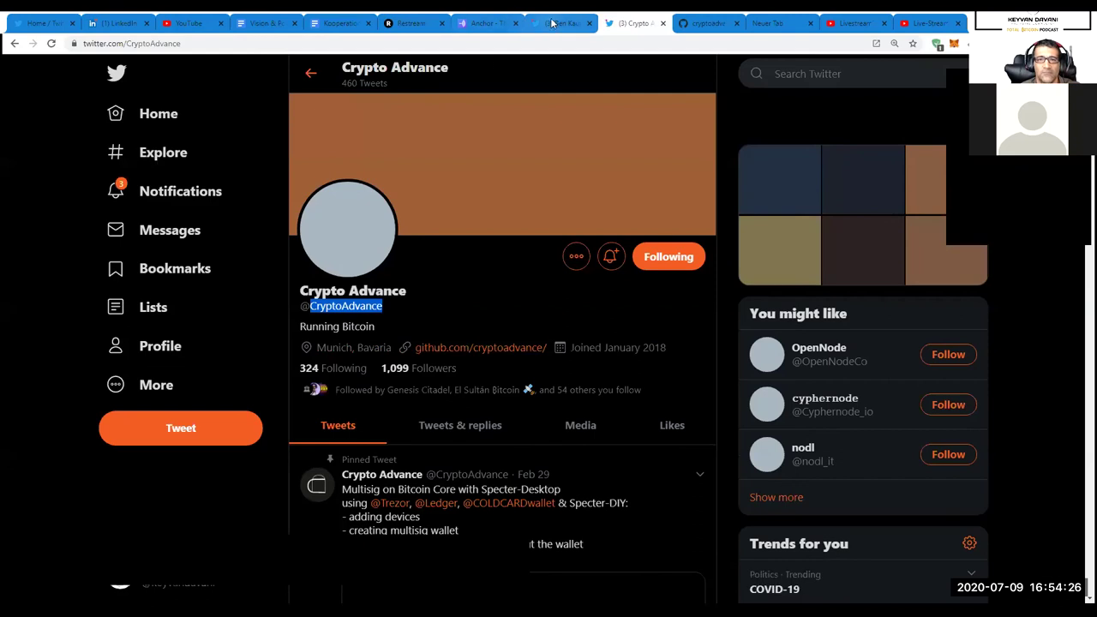
click(557, 23)
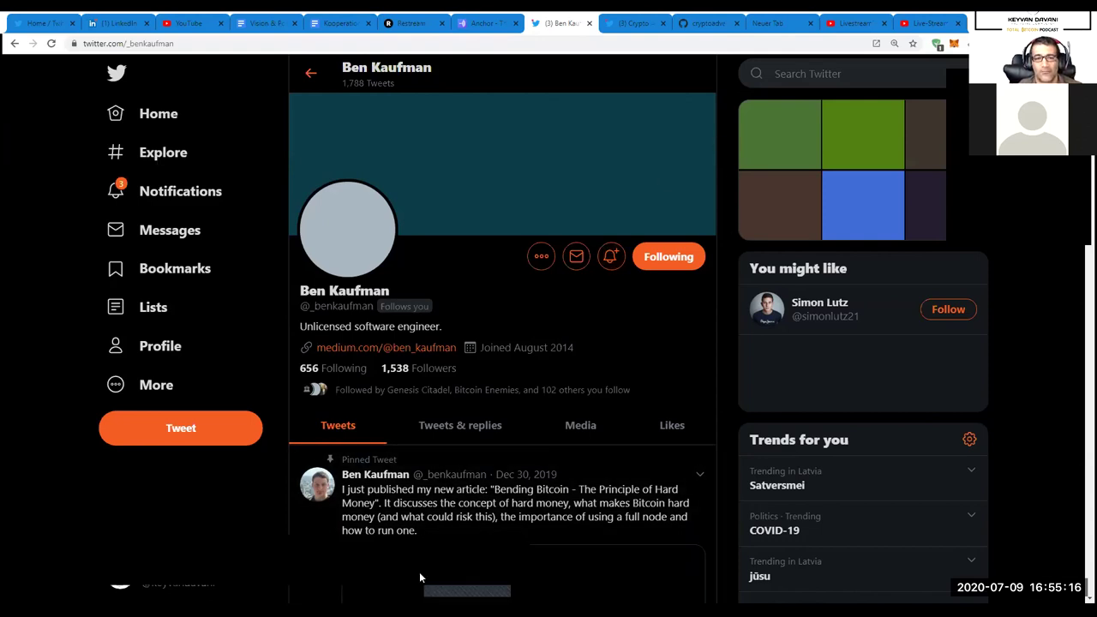
click(635, 23)
click(367, 356)
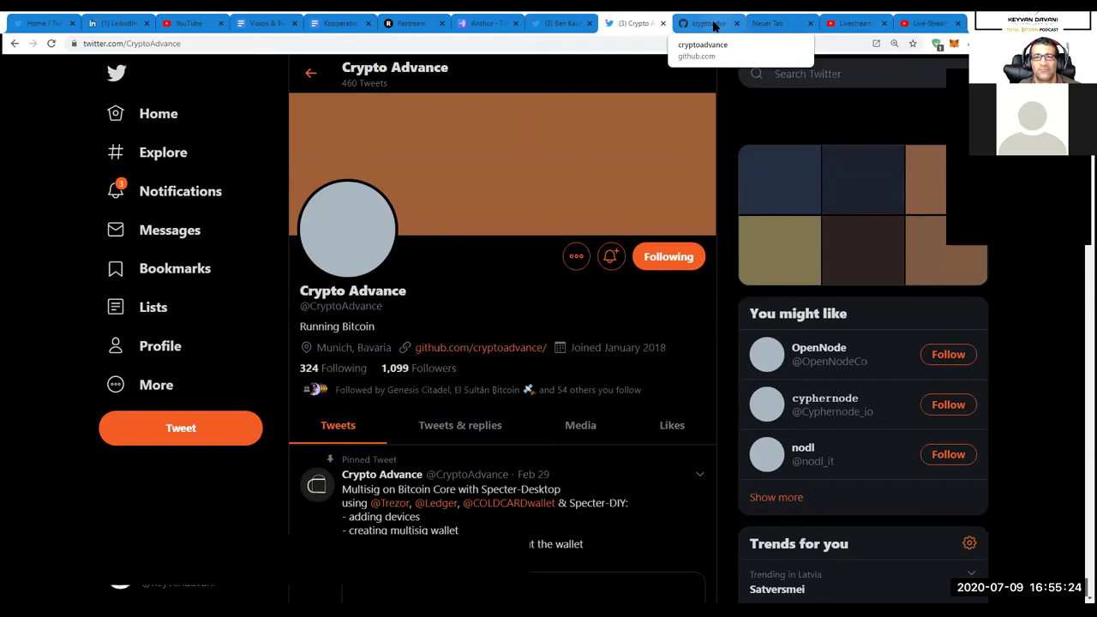
Step: Close the browser tabs with the running livestream video and the empty new page, keeping the channel's live page open
click(930, 23)
click(860, 24)
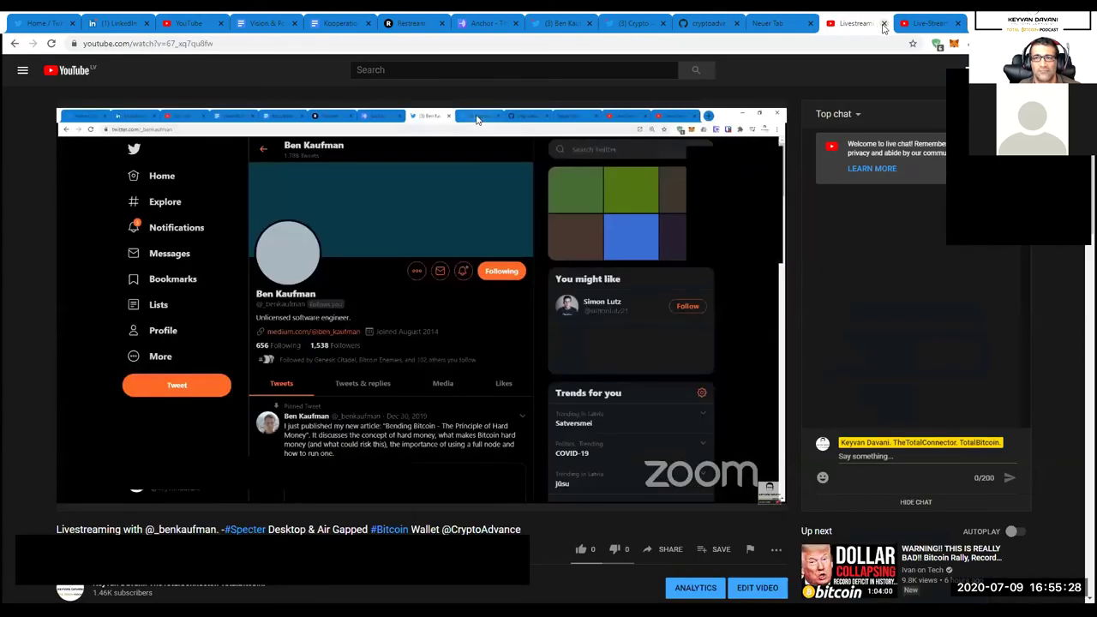
click(884, 23)
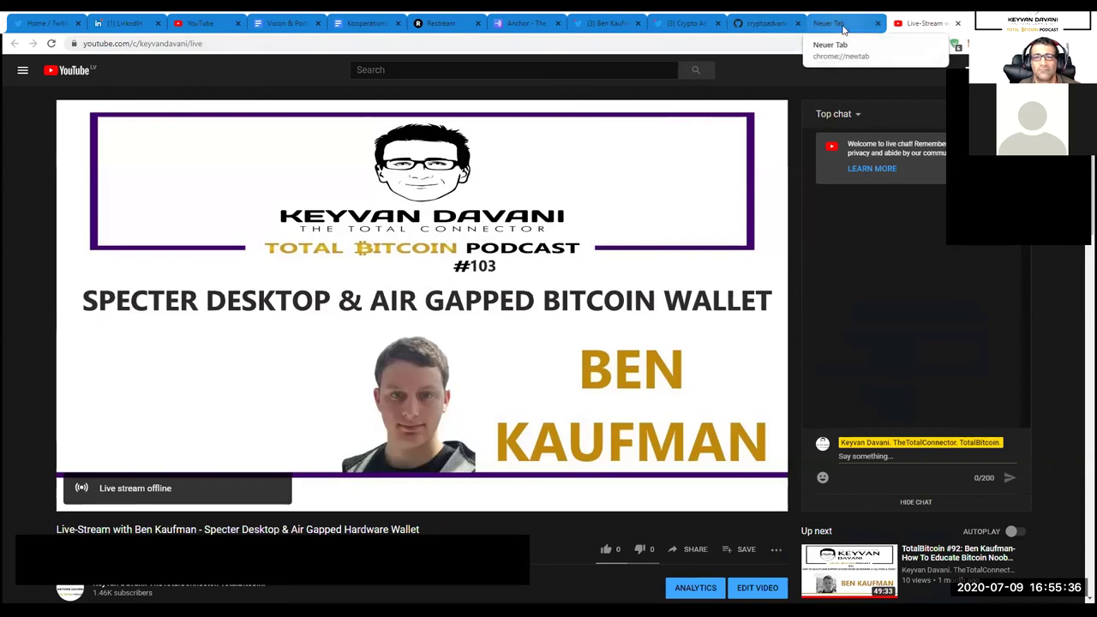
click(844, 30)
click(878, 26)
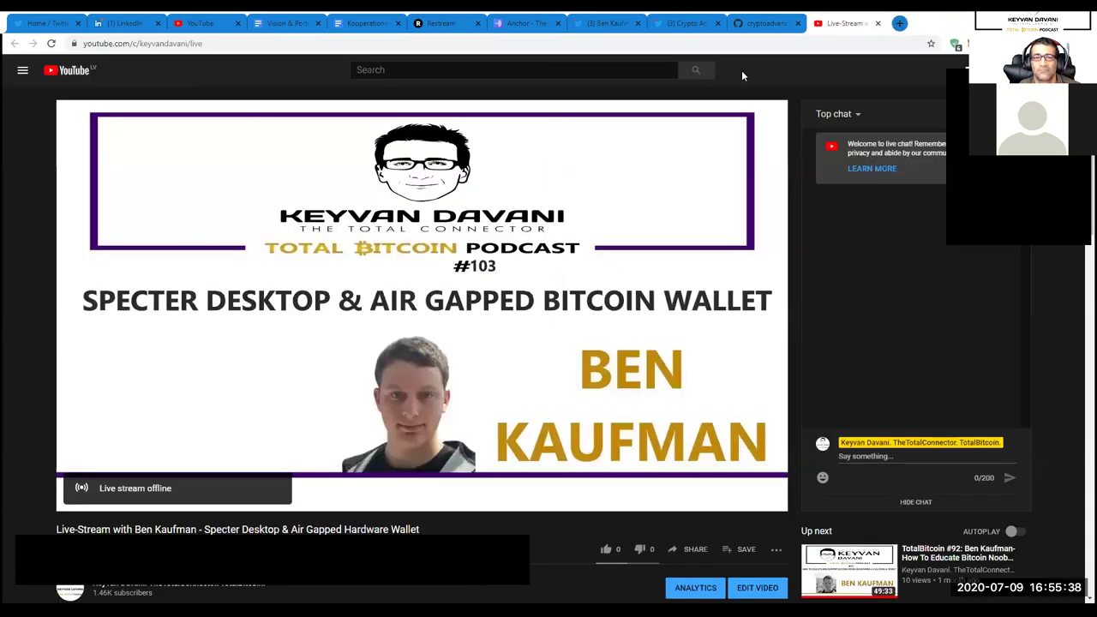